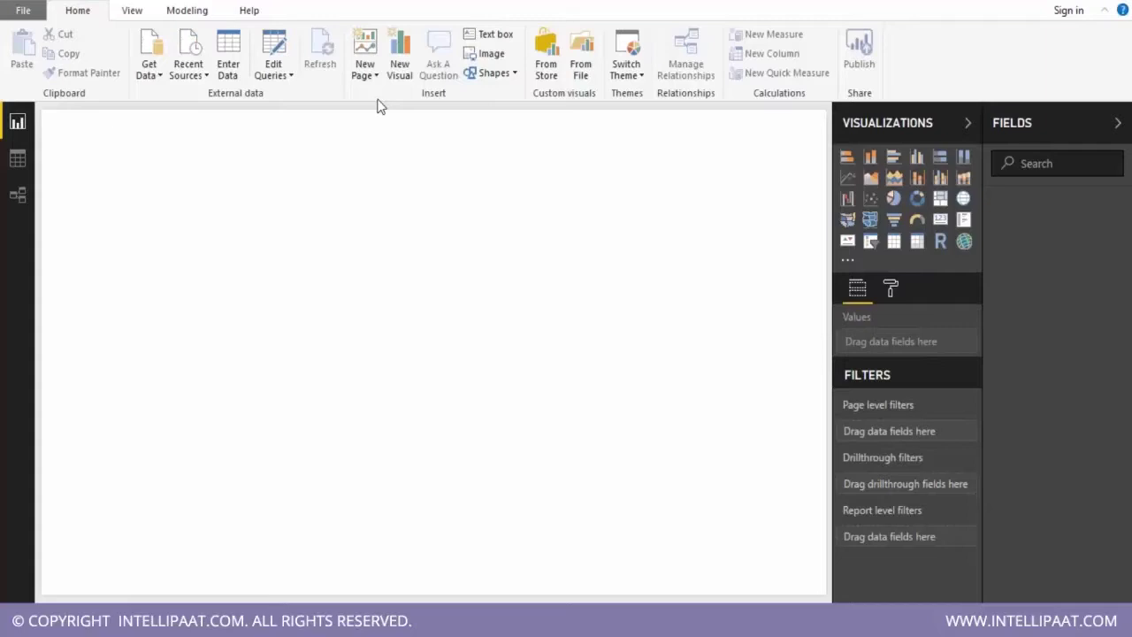
Step: Select the Orders, People and Returns tables from Sample - Superstore.xls and open them in the query editor
left_click(276, 75)
left_click(253, 245)
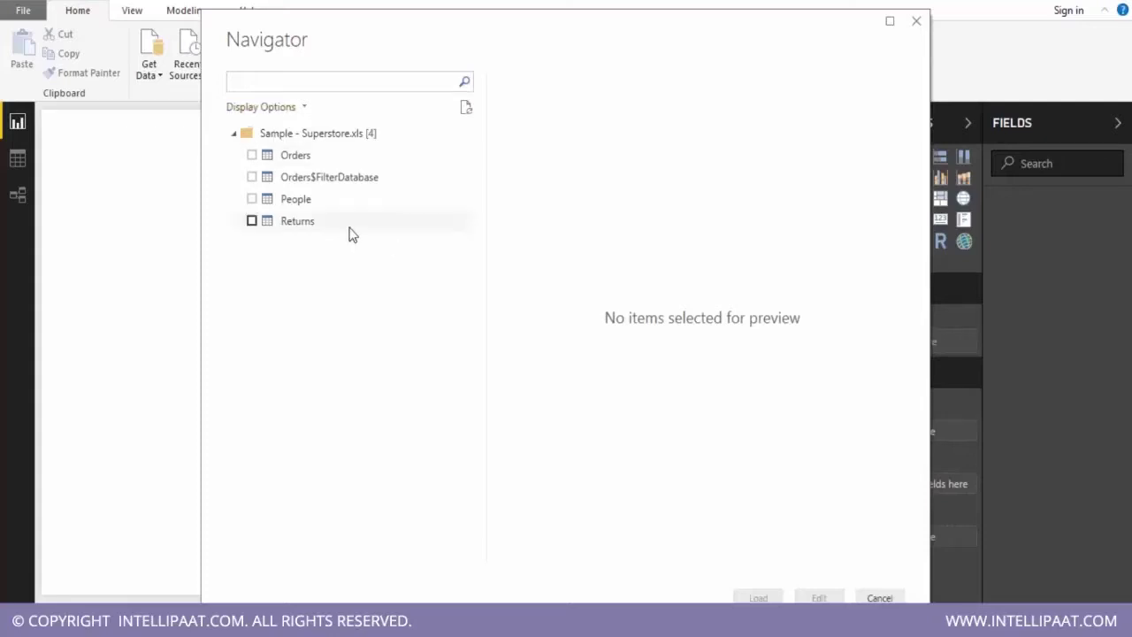
left_click(252, 155)
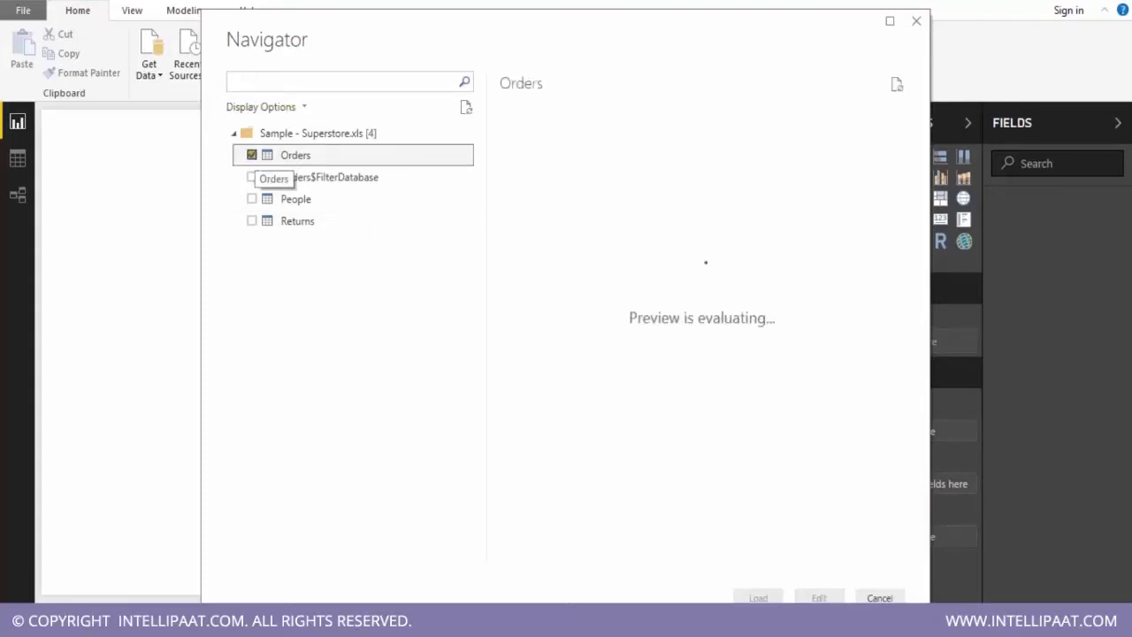
left_click(253, 199)
left_click(252, 222)
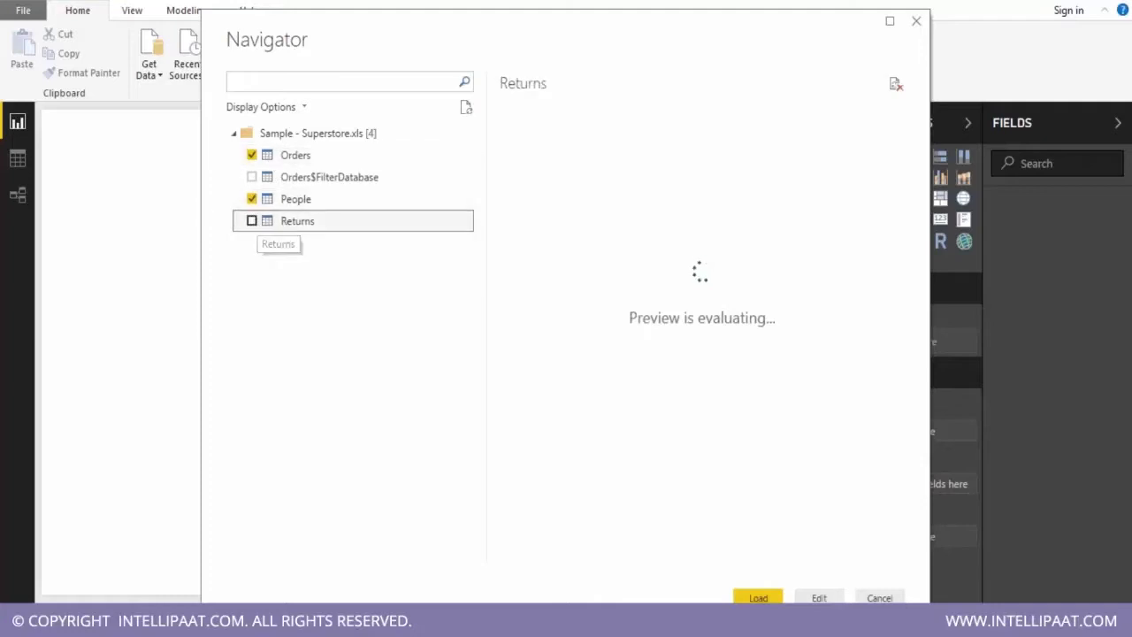
left_click(252, 221)
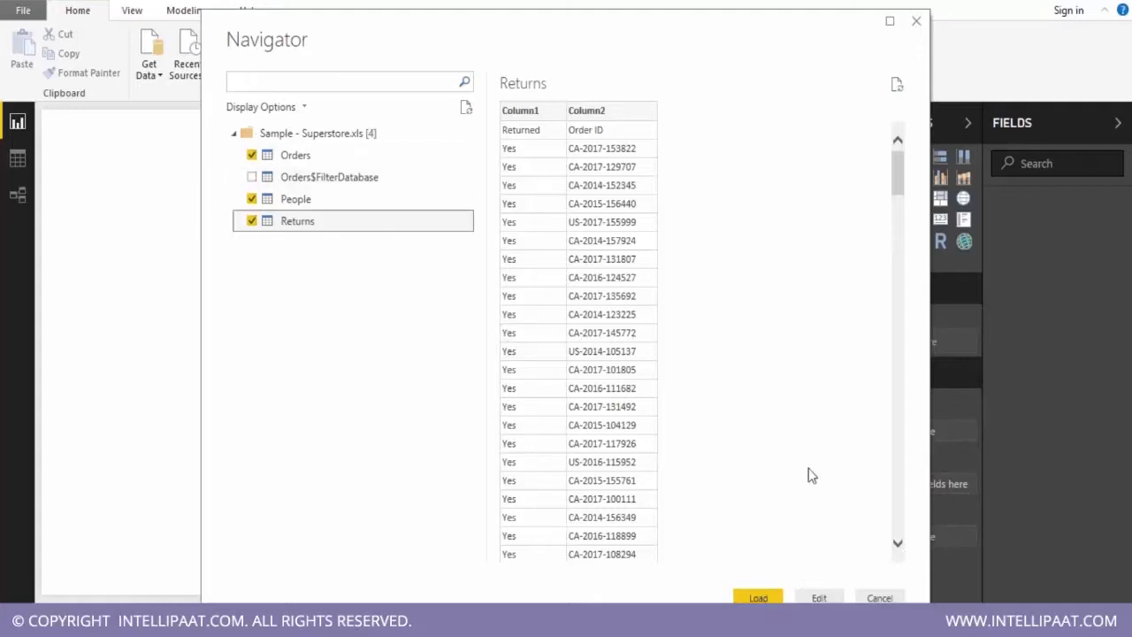
left_click(758, 598)
left_click(818, 597)
left_click(819, 597)
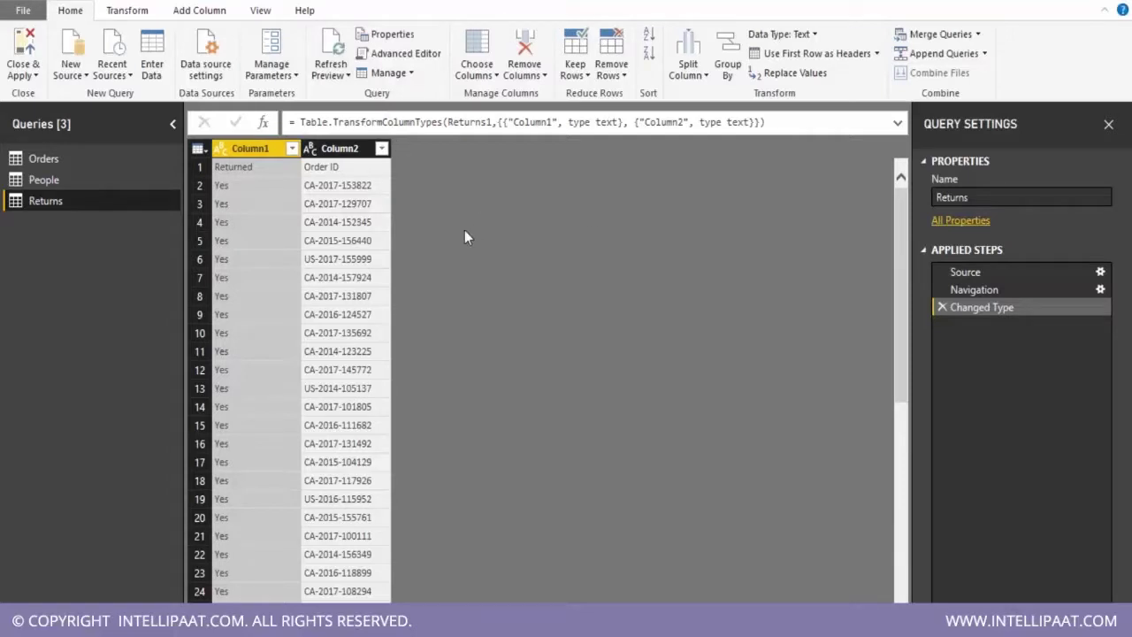
Step: Remove all columns from Row ID through Product Name from the Orders query
left_click(27, 79)
key("Escape")
left_click(53, 159)
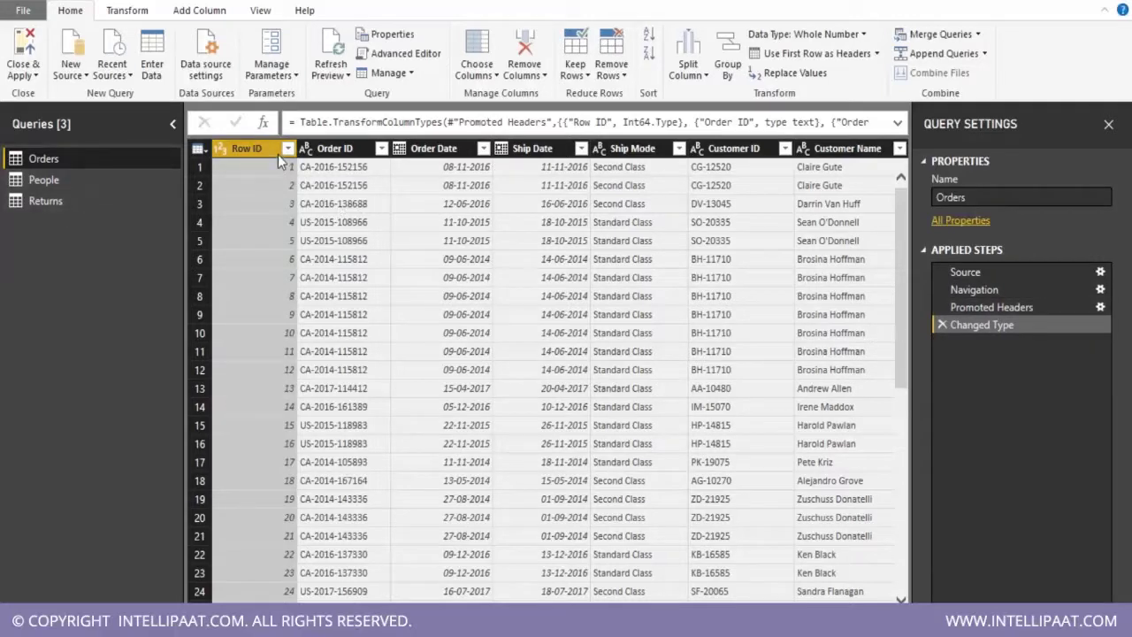
key("shift+Right")
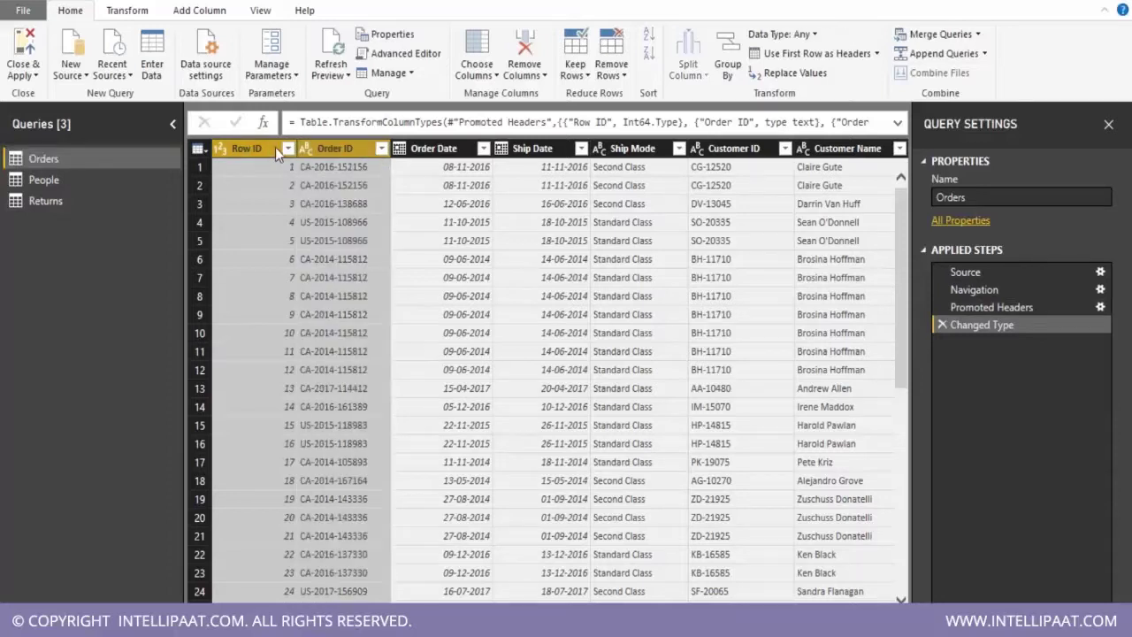
key("shift+Right")
key("shift+Right")
key("shift+Right")
key("shift+Right")
key("shift+Right")
key("shift+Right")
key("shift+Right")
key("shift+Right")
key("shift+Right")
key("shift+Right")
key("shift+Right")
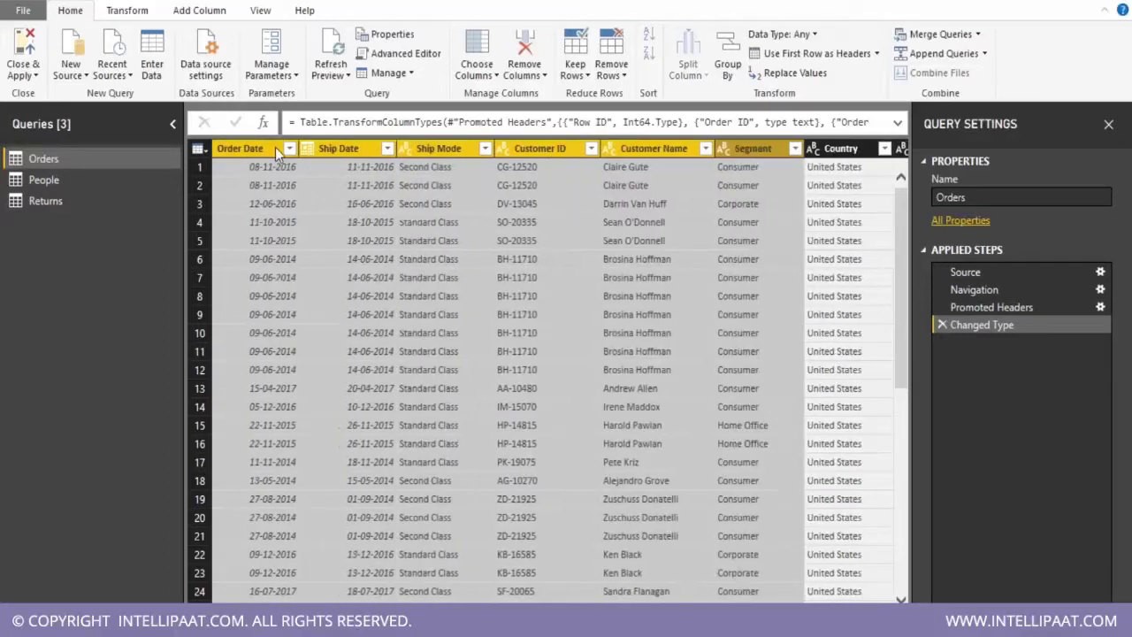
key("shift+Right")
key("shift+Right")
key("shift+Right")
key("shift+Right")
key("shift+Right")
key("shift+Right")
key("shift+Right")
key("shift+Right")
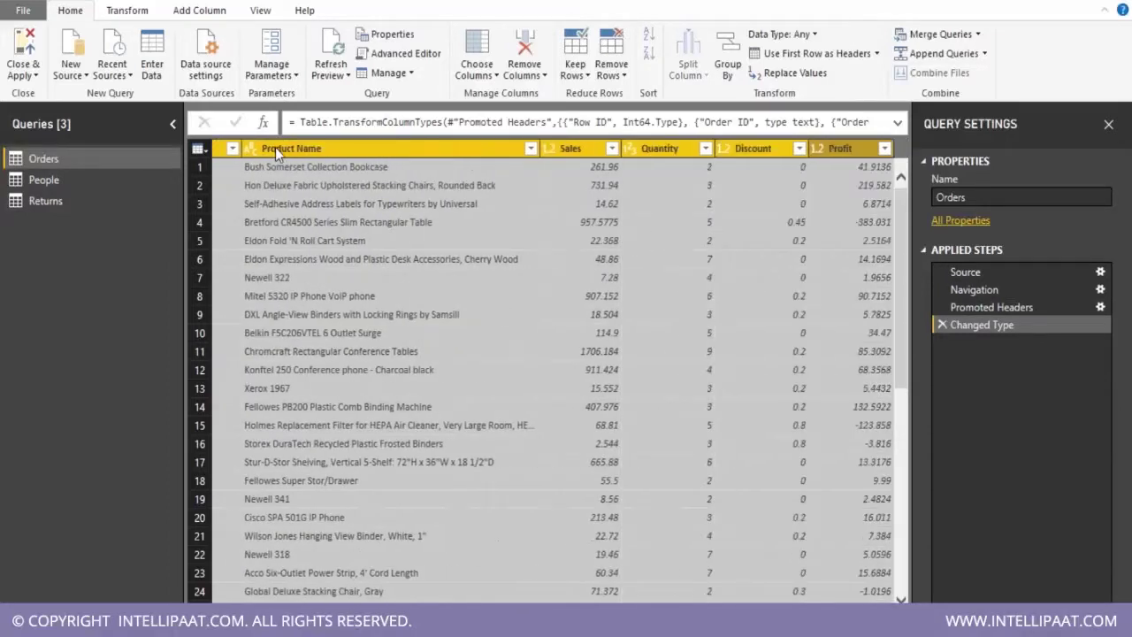
key("shift+Left")
key("shift+Left")
key("shift+Left")
key("shift+Left")
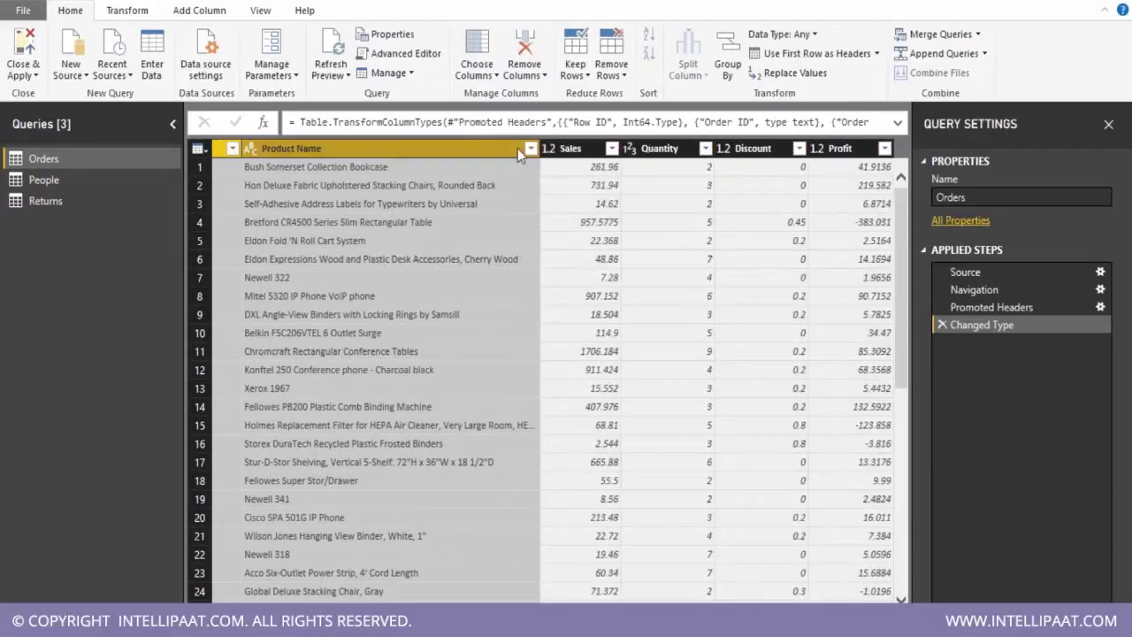
right_click(500, 151)
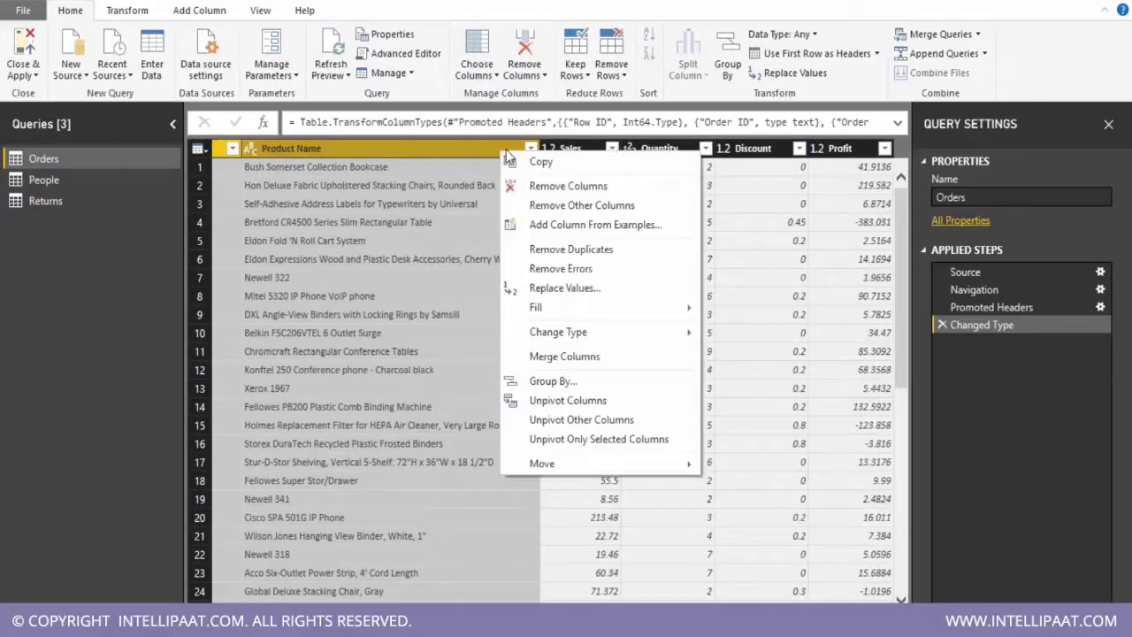
left_click(565, 183)
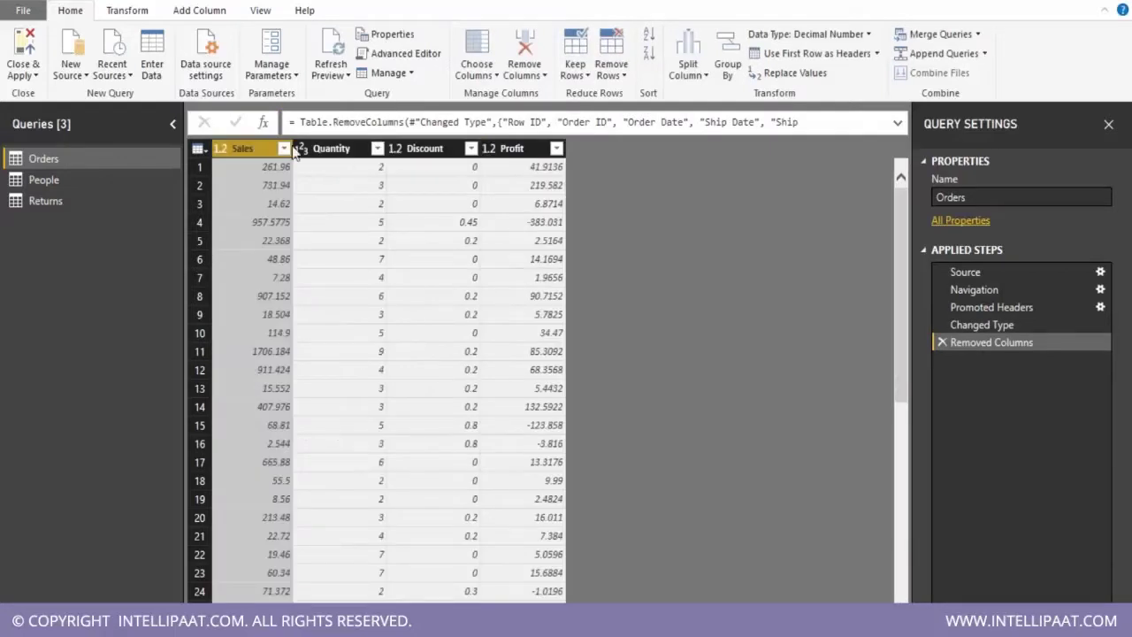
left_click(359, 148)
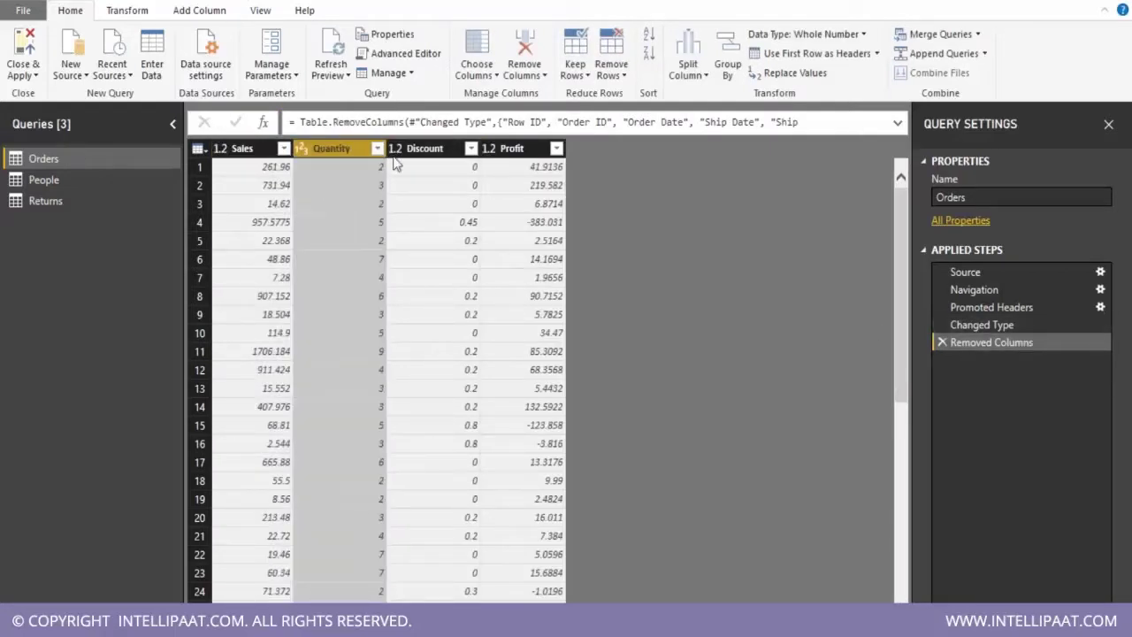
left_click(23, 75)
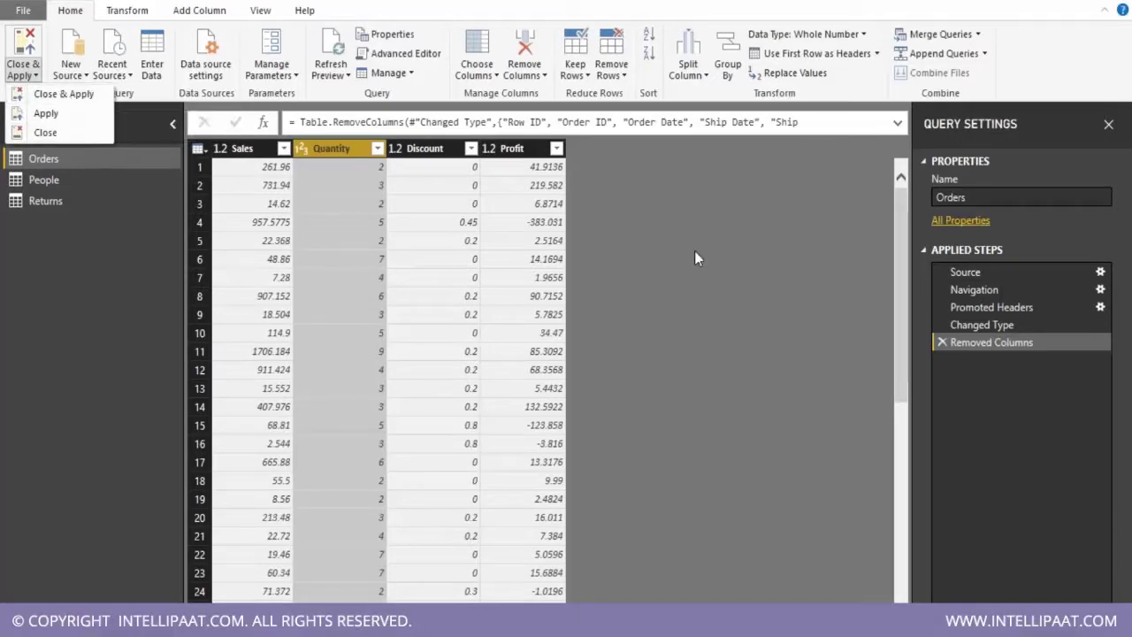
left_click(35, 78)
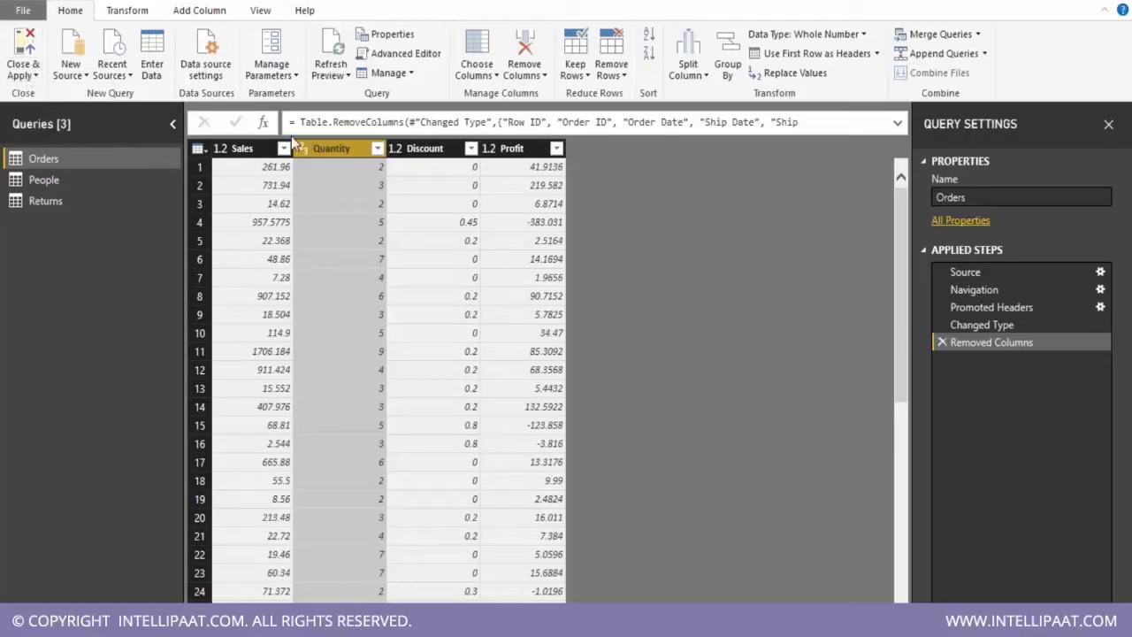
right_click(9, 198)
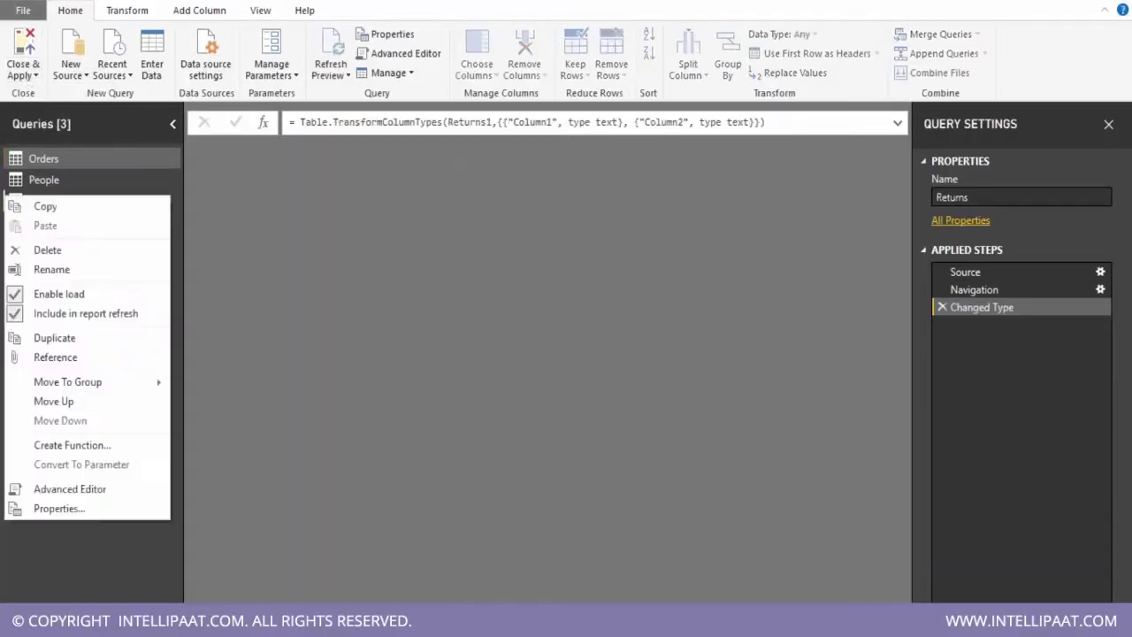
left_click(270, 221)
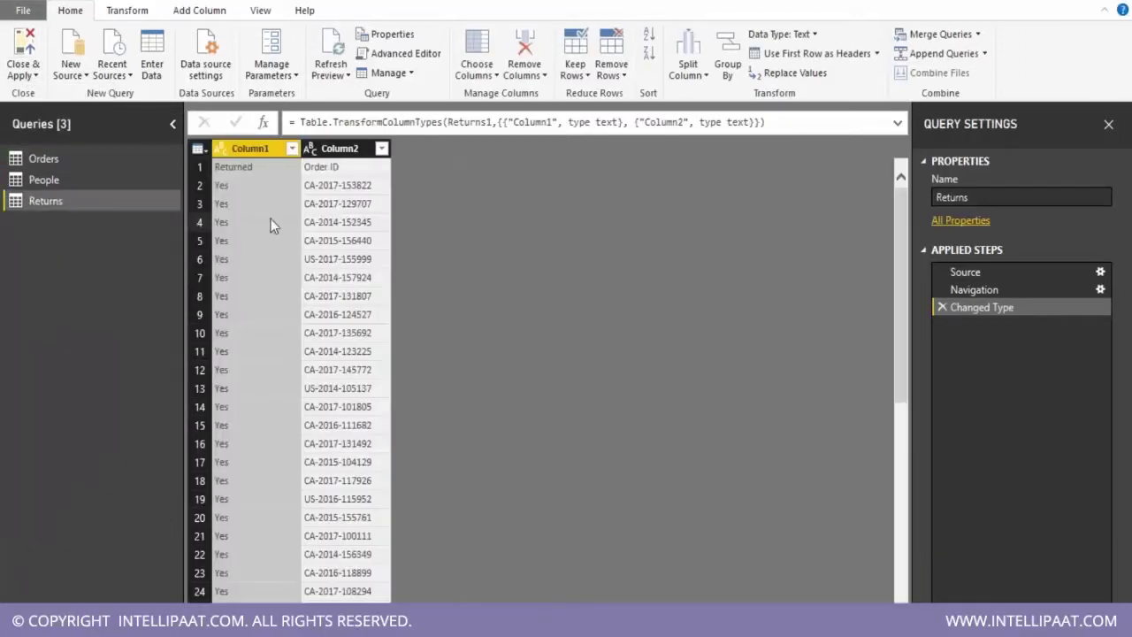
Step: Apply the pending query changes to load the Orders, People and Returns tables into the report
left_click(92, 157)
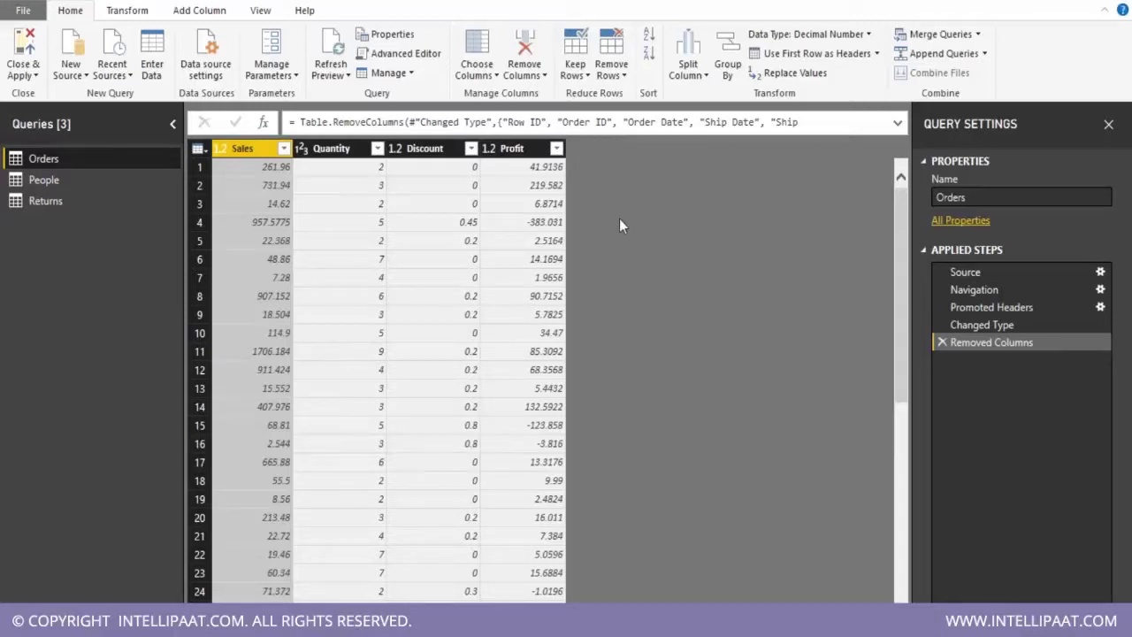
left_click(27, 75)
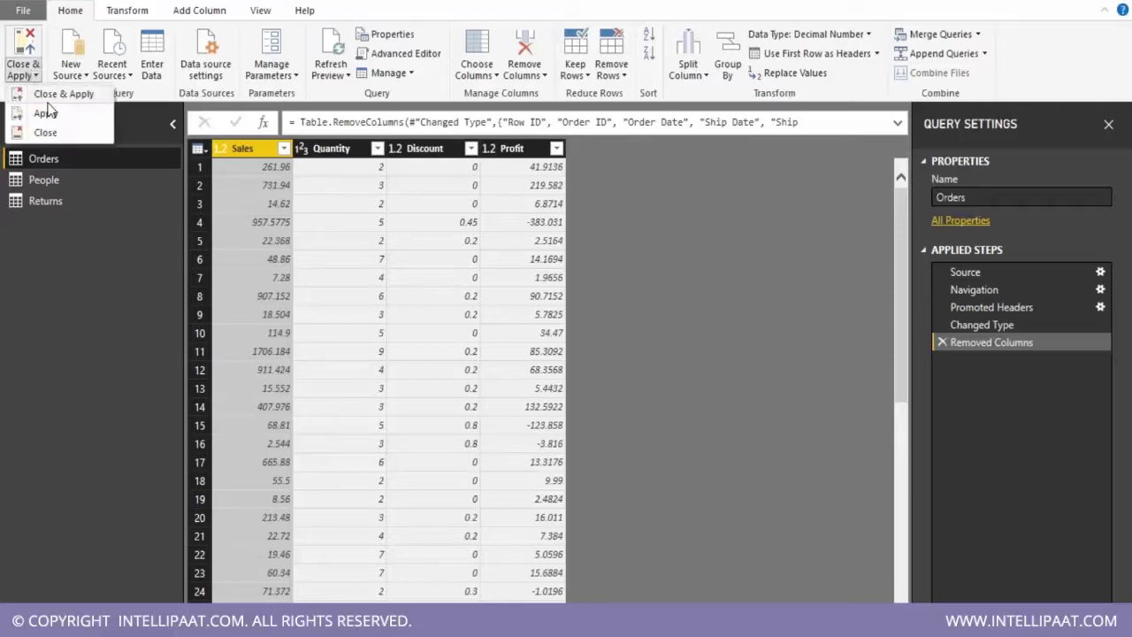
left_click(46, 112)
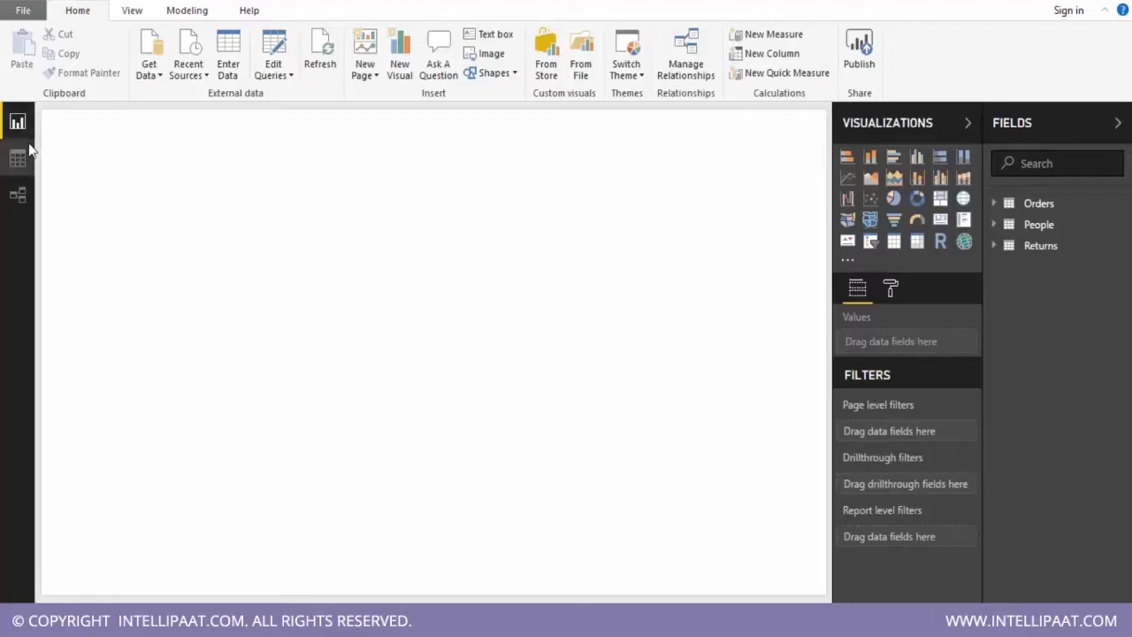
Step: Rearrange the relationship diagram so the Orders, People and Returns tables form a descending diagonal
left_click(17, 168)
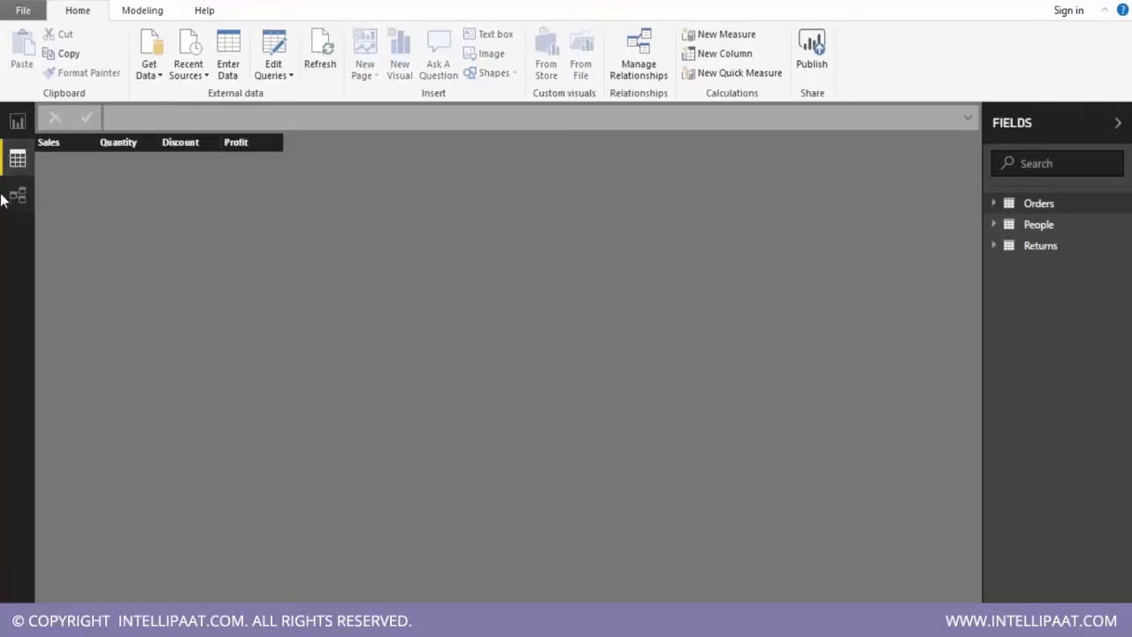
left_click(21, 196)
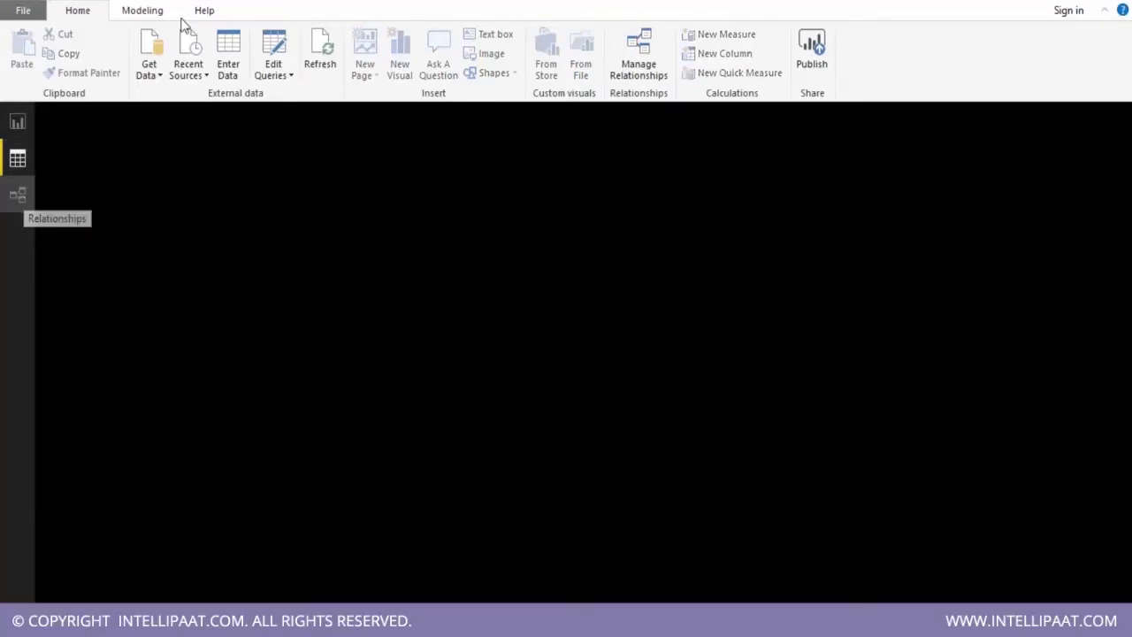
left_click(18, 161)
left_click(18, 192)
left_click(17, 159)
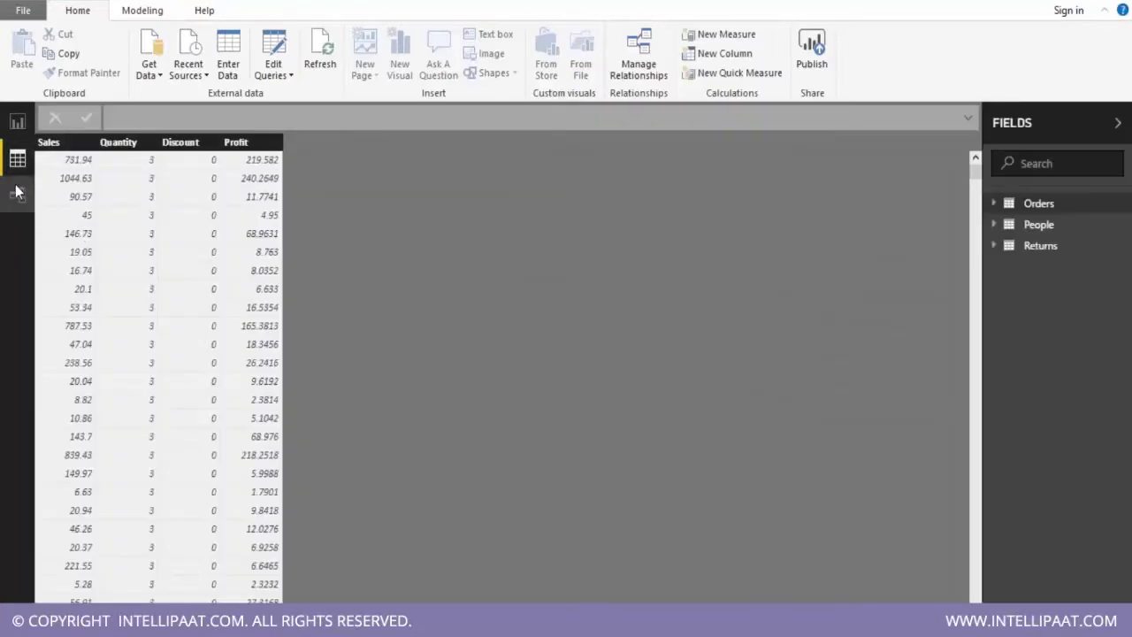
left_click(16, 193)
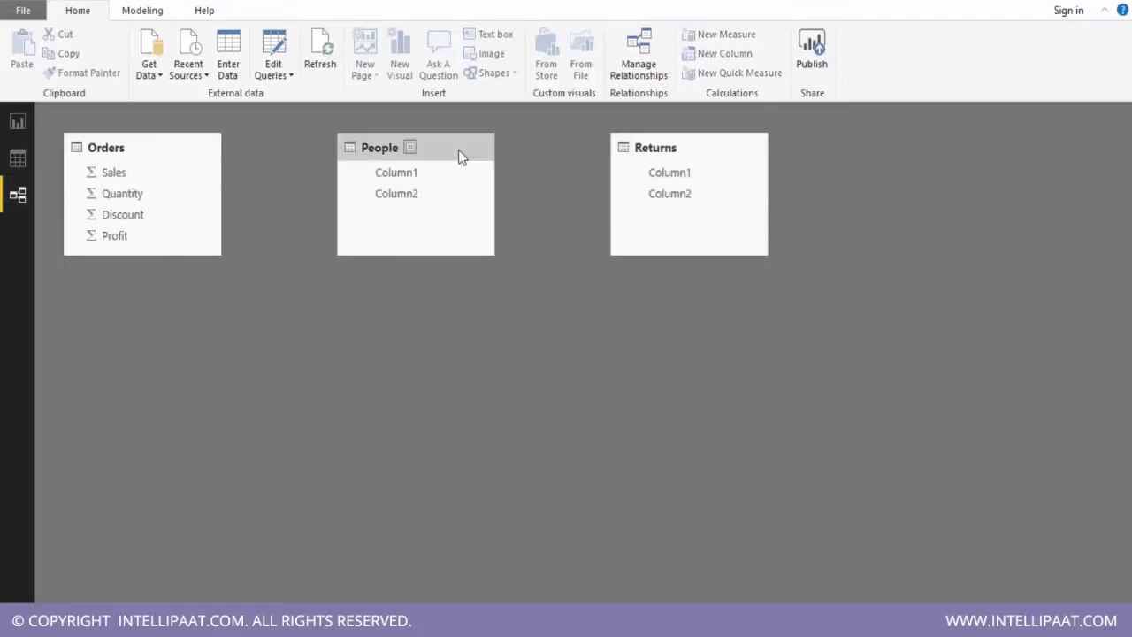
left_click_drag(433, 147, 463, 311)
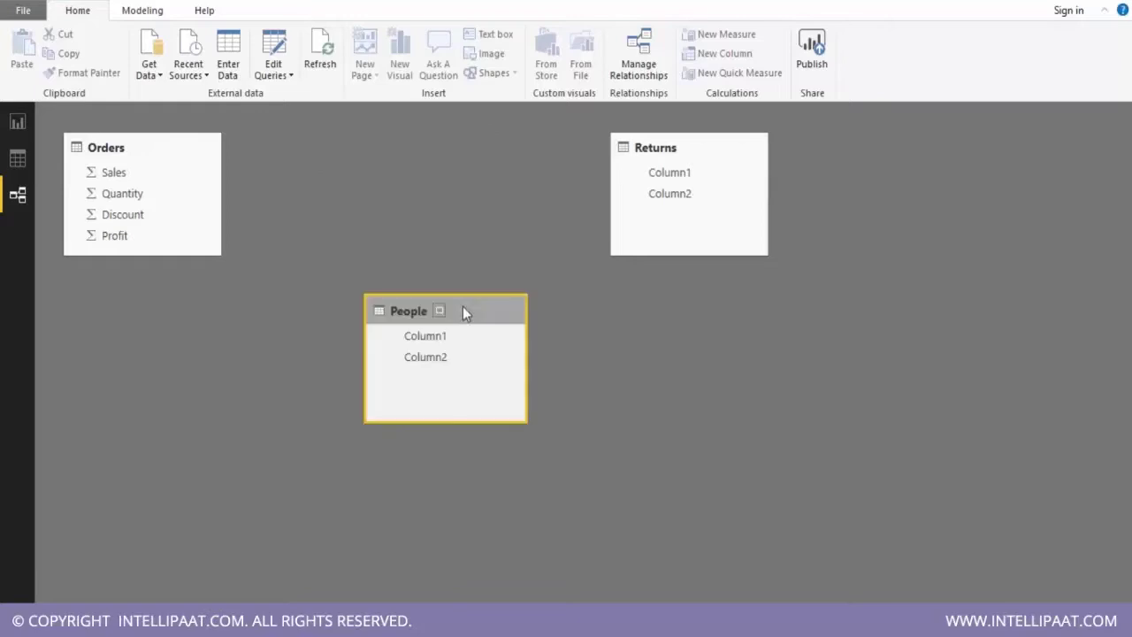
left_click_drag(696, 147, 812, 447)
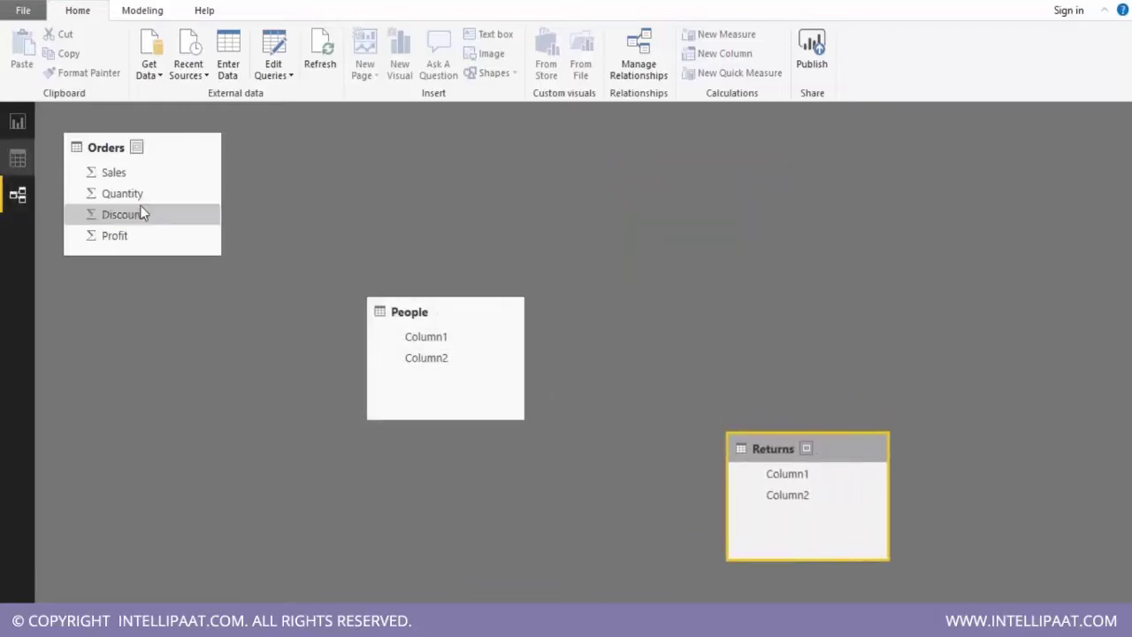
Step: Look through the modeling options for the relationships and data views, and return to the report view
left_click(138, 10)
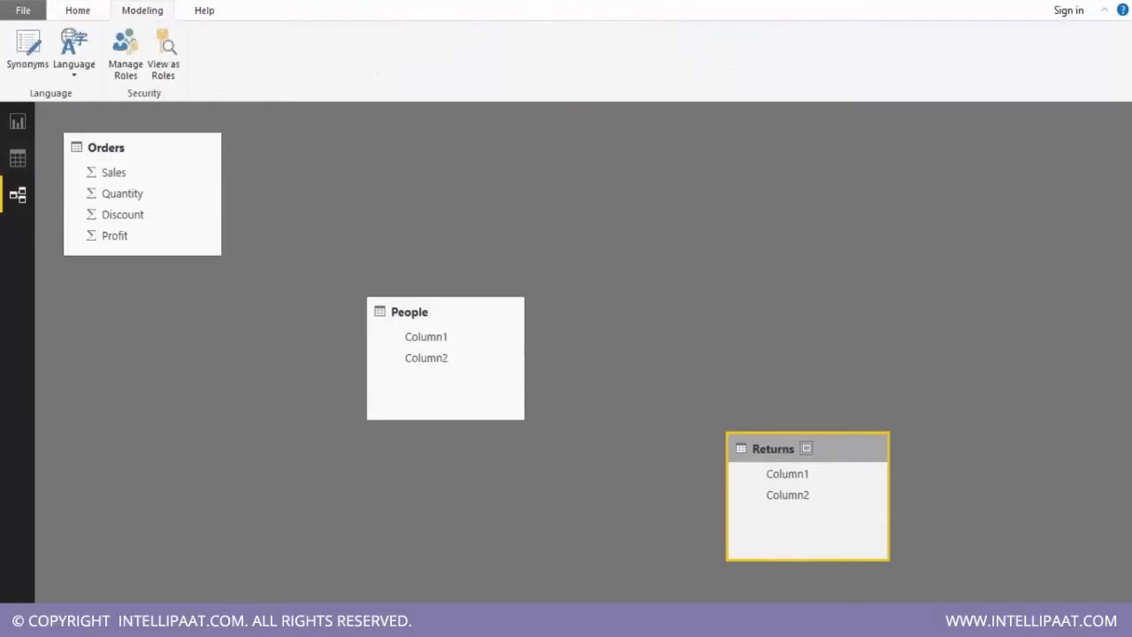
left_click(14, 157)
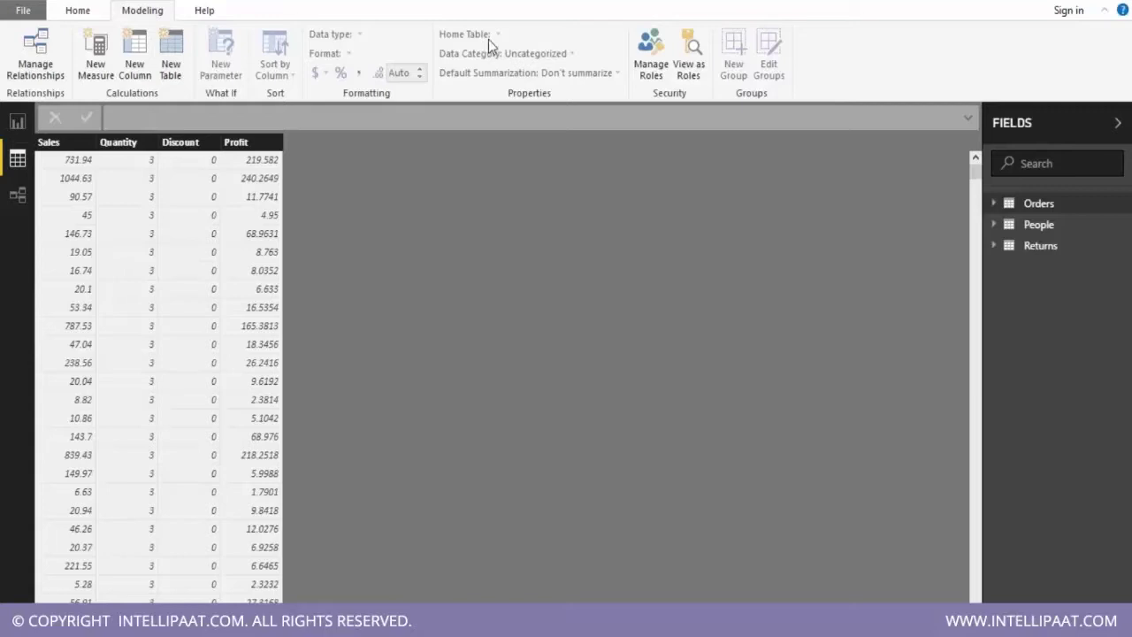
left_click(17, 124)
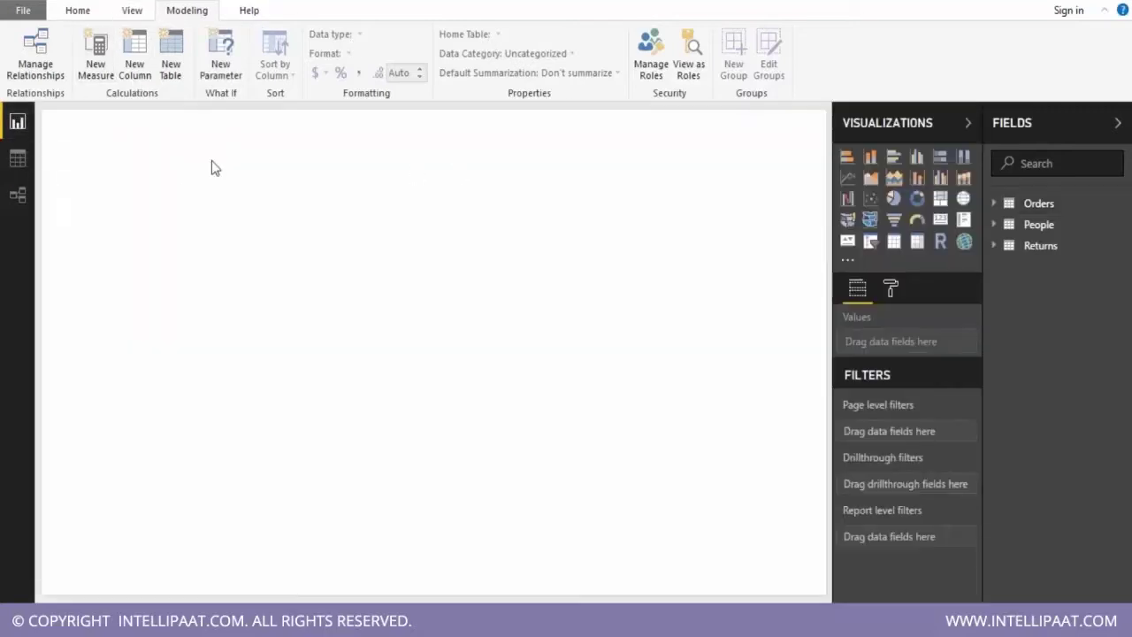
left_click(17, 158)
left_click(17, 122)
Step: Try out an empty line chart and a column chart of the Orders Sales field, deleting each from the report page
left_click(847, 180)
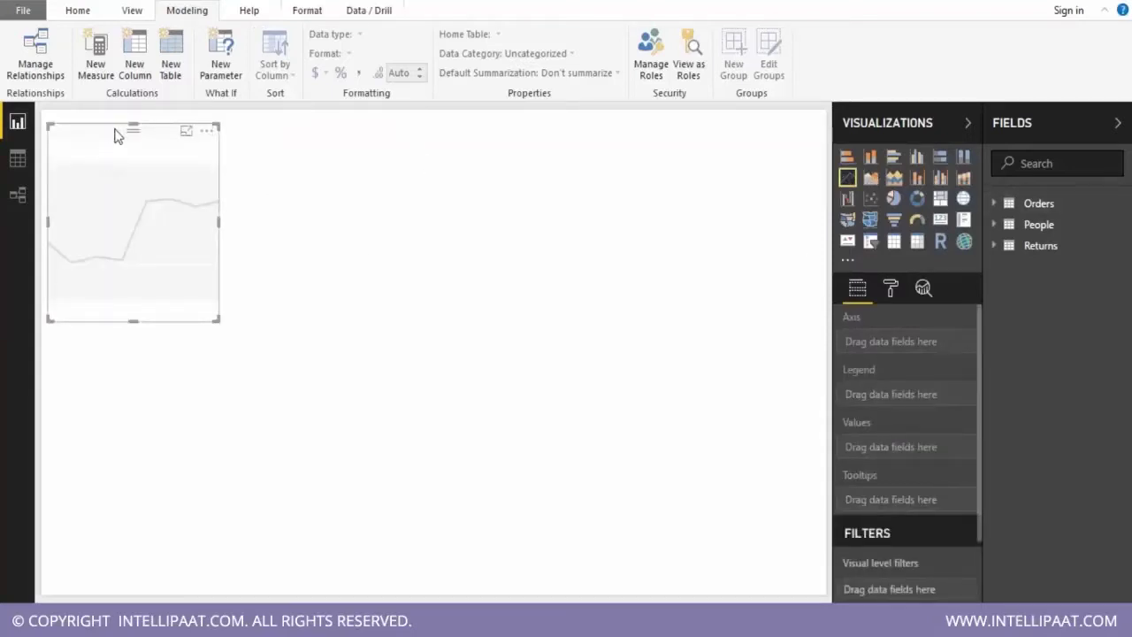
key("Delete")
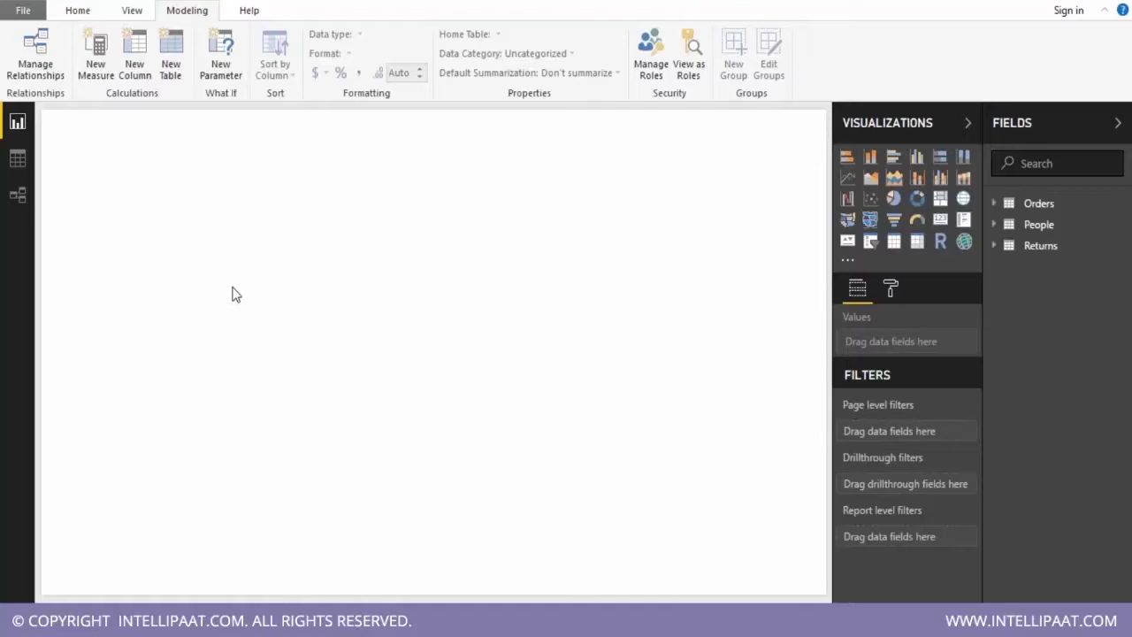
left_click(1039, 205)
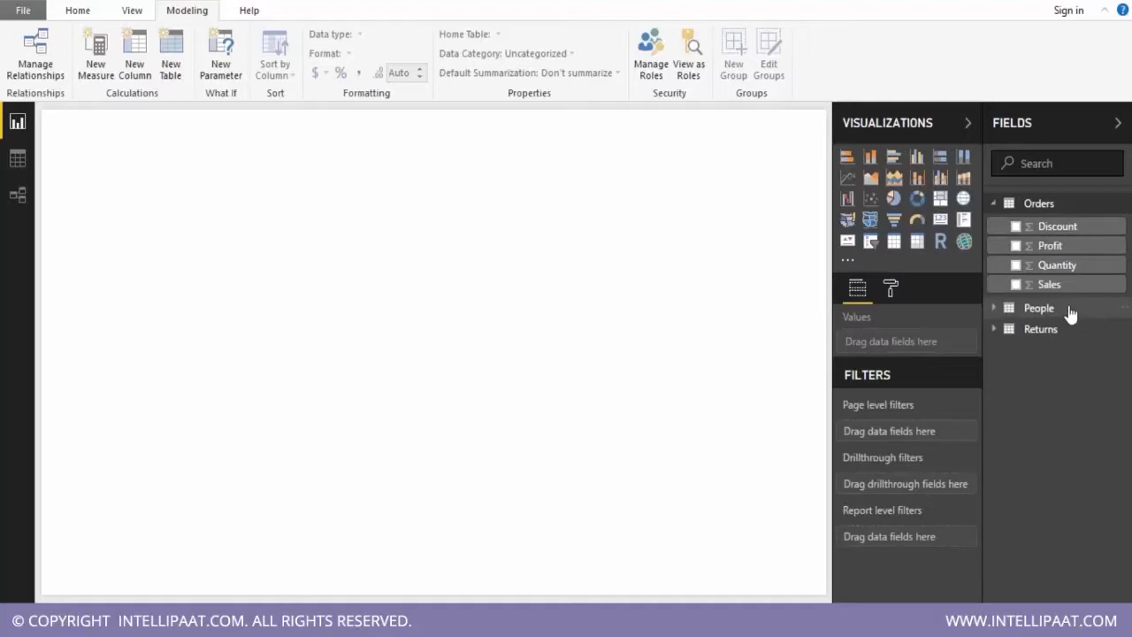
left_click(1015, 284)
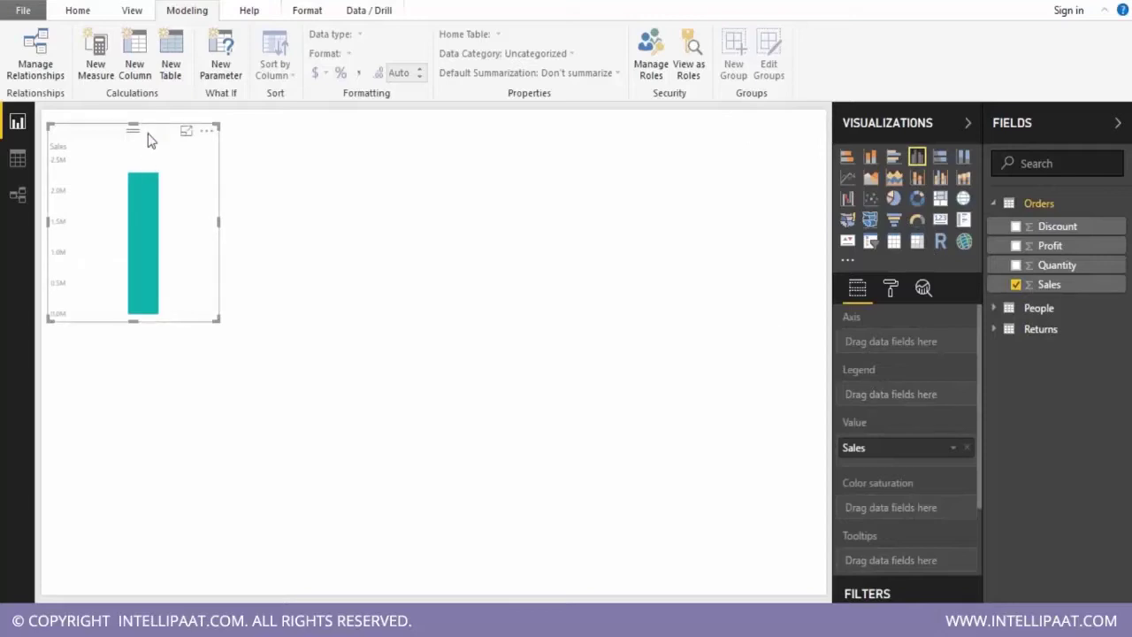
key("Delete")
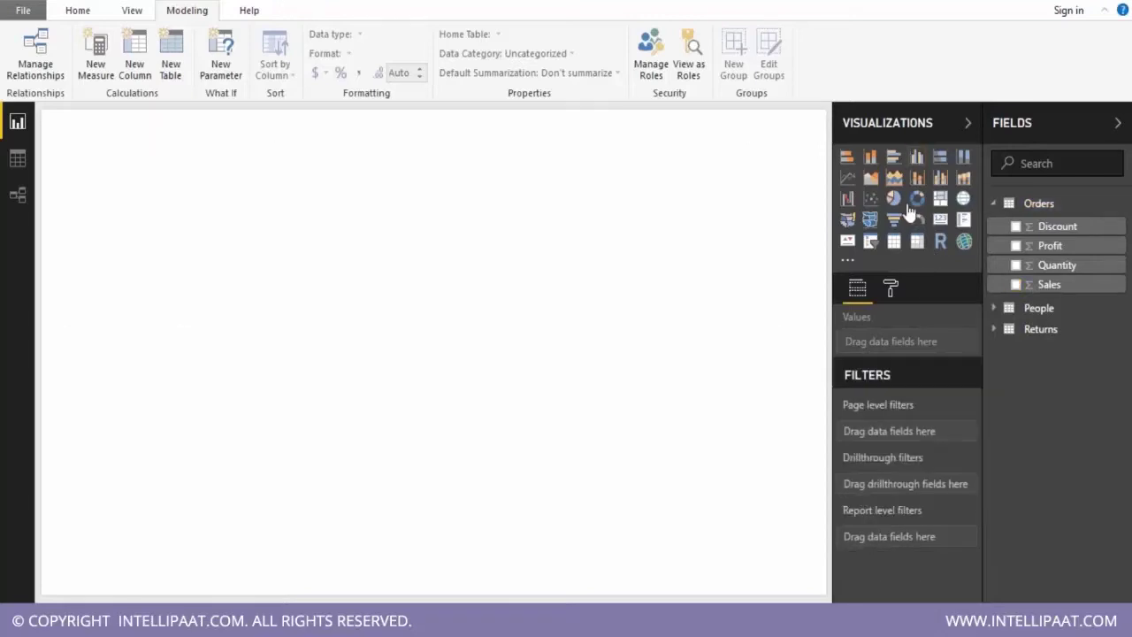
left_click(993, 208)
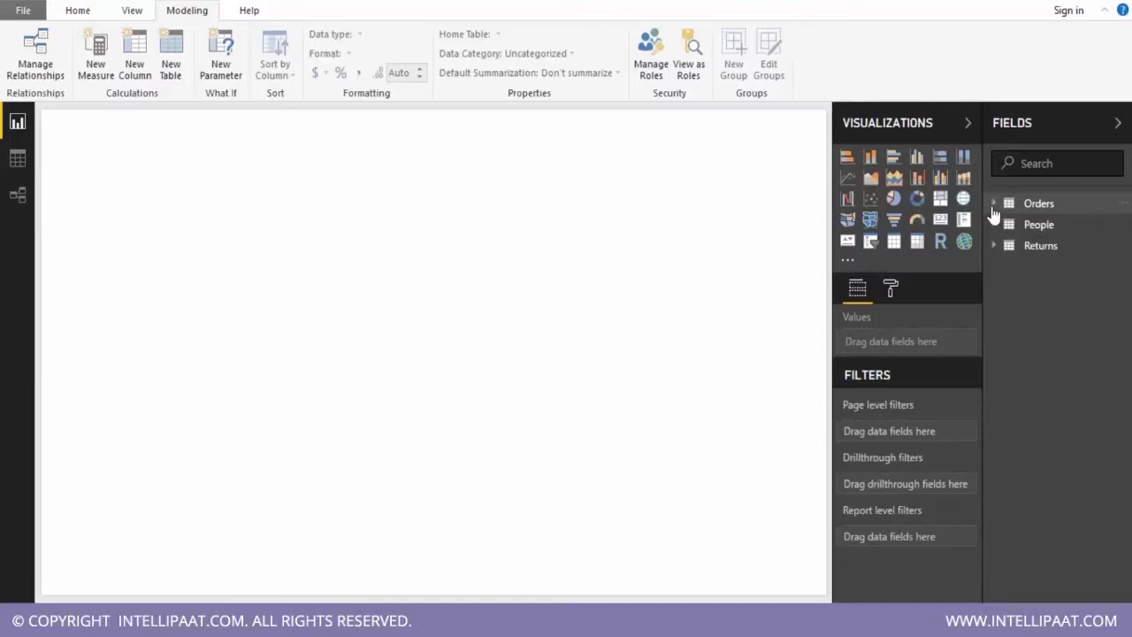
Step: Open the query editor and delete the Removed Columns step from the Orders query
left_click(77, 11)
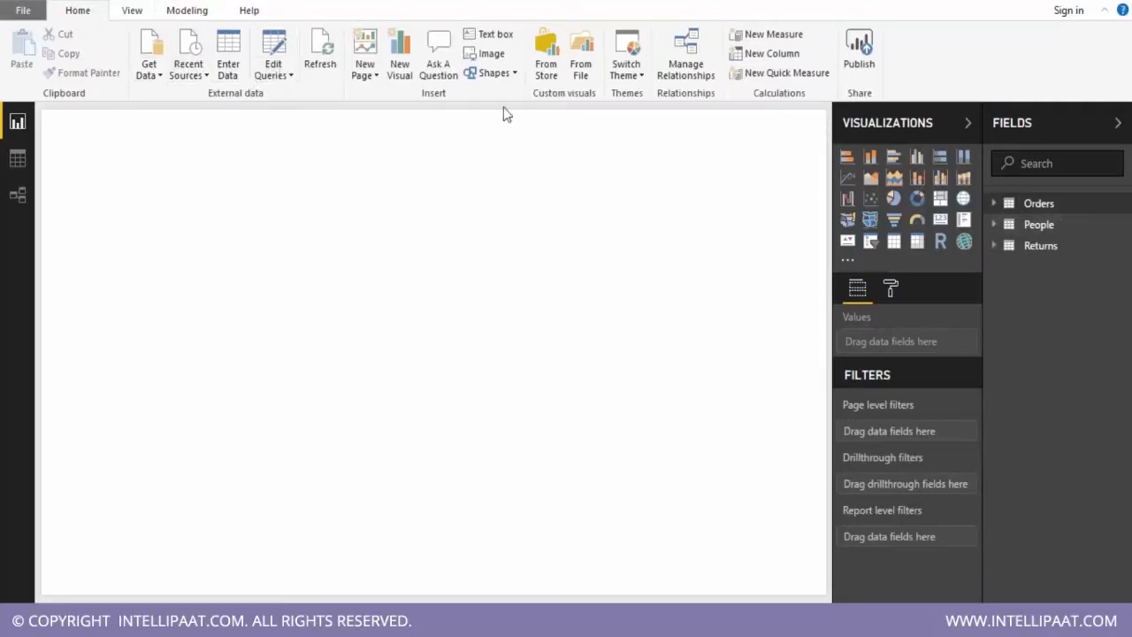
left_click(281, 71)
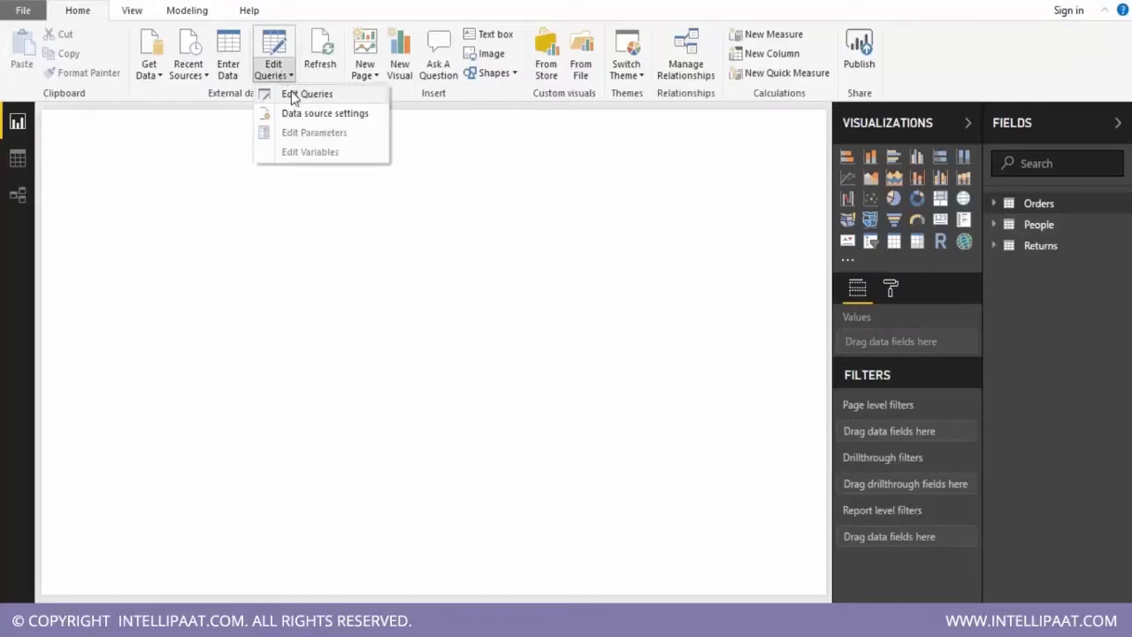
left_click(308, 95)
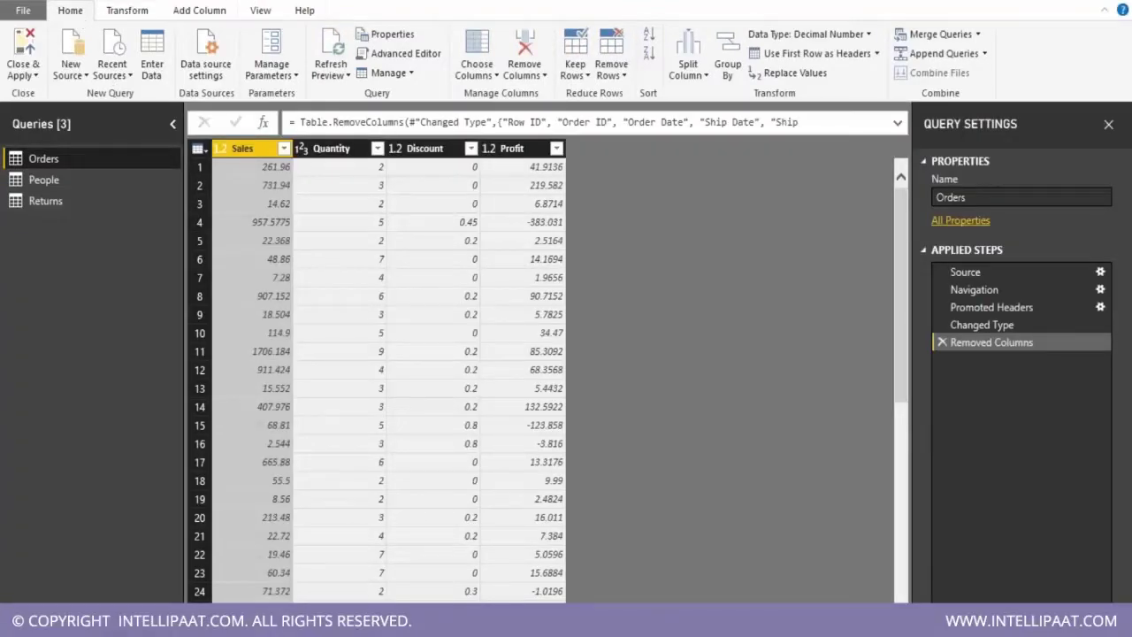
left_click(466, 560)
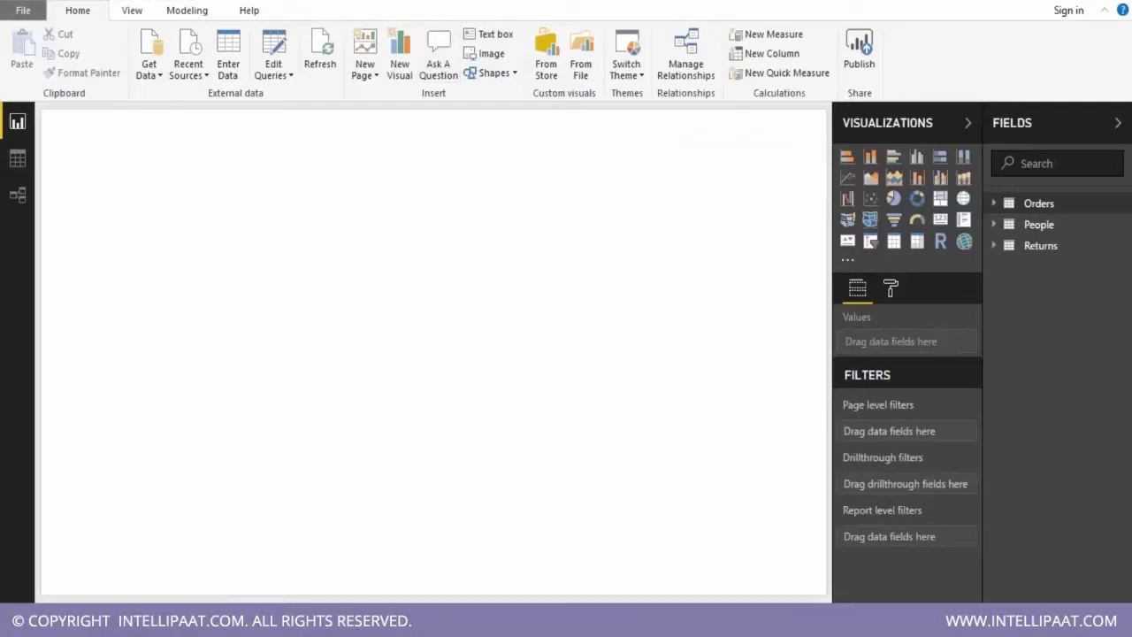
left_click(614, 542)
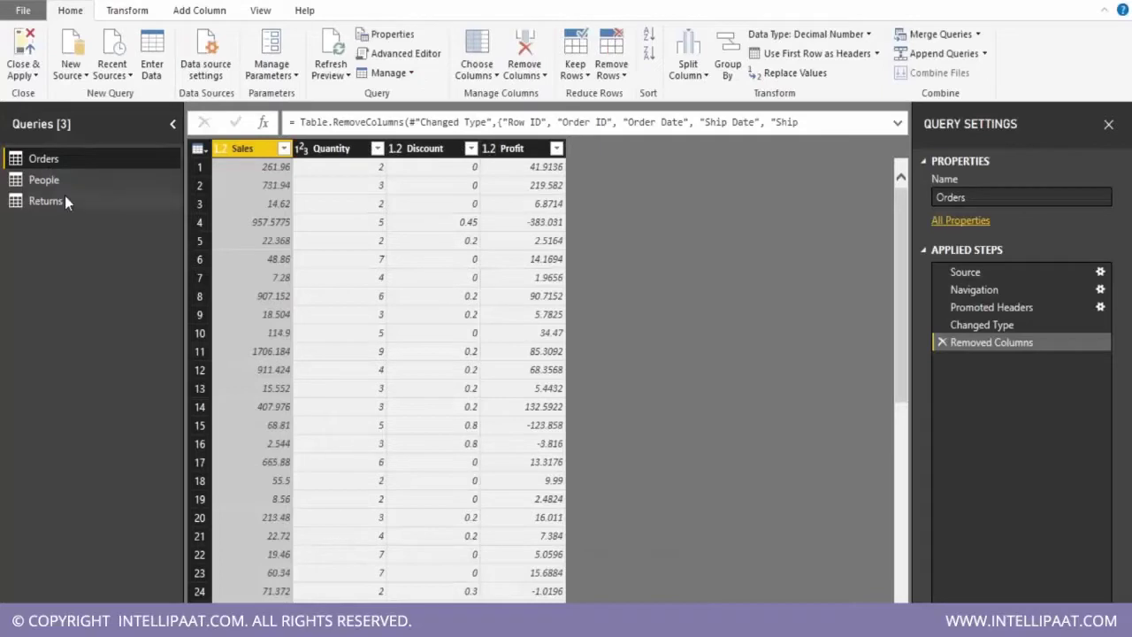
left_click(941, 343)
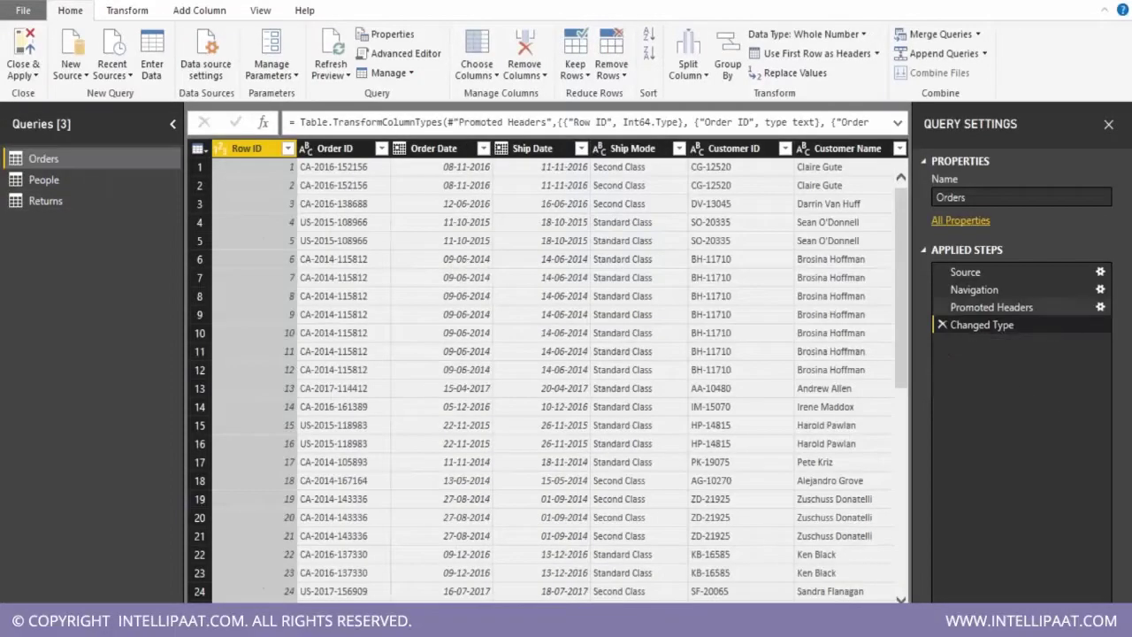
Step: Look through the data of the People and Returns queries and come back to the Orders query
left_click(31, 179)
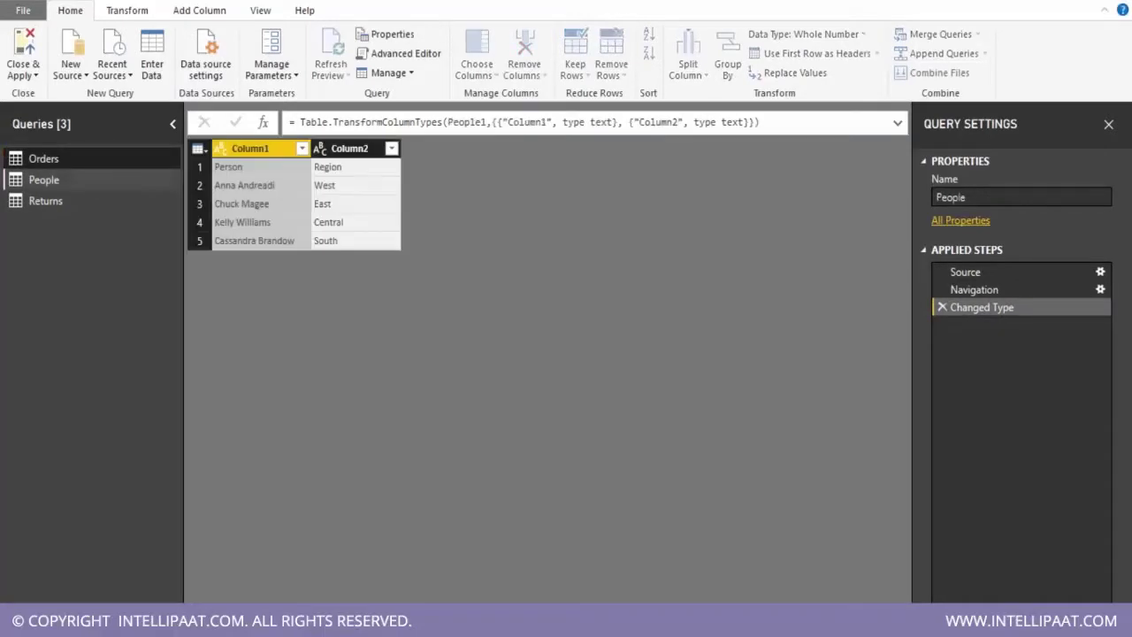
key("Down")
left_click(50, 160)
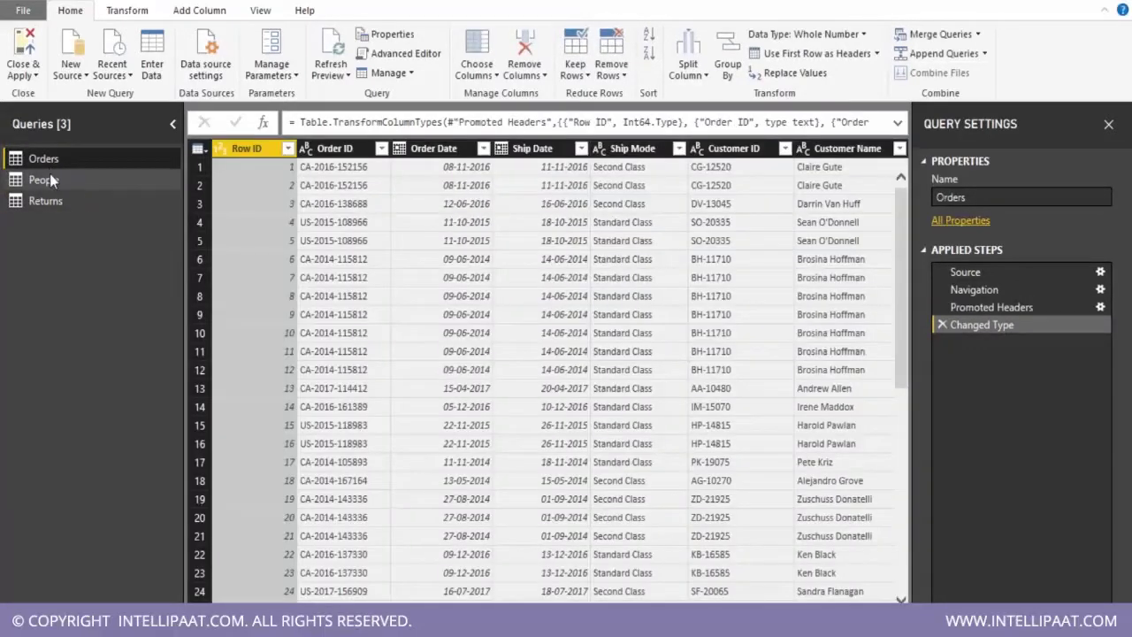
left_click(49, 177)
left_click(50, 200)
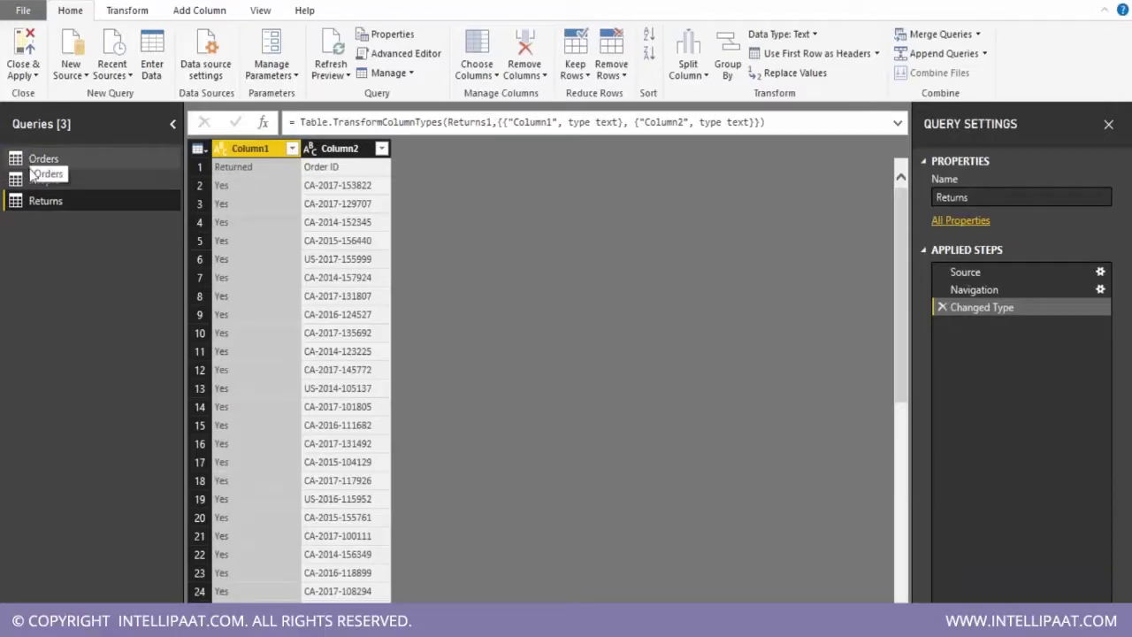
left_click(37, 177)
left_click(37, 165)
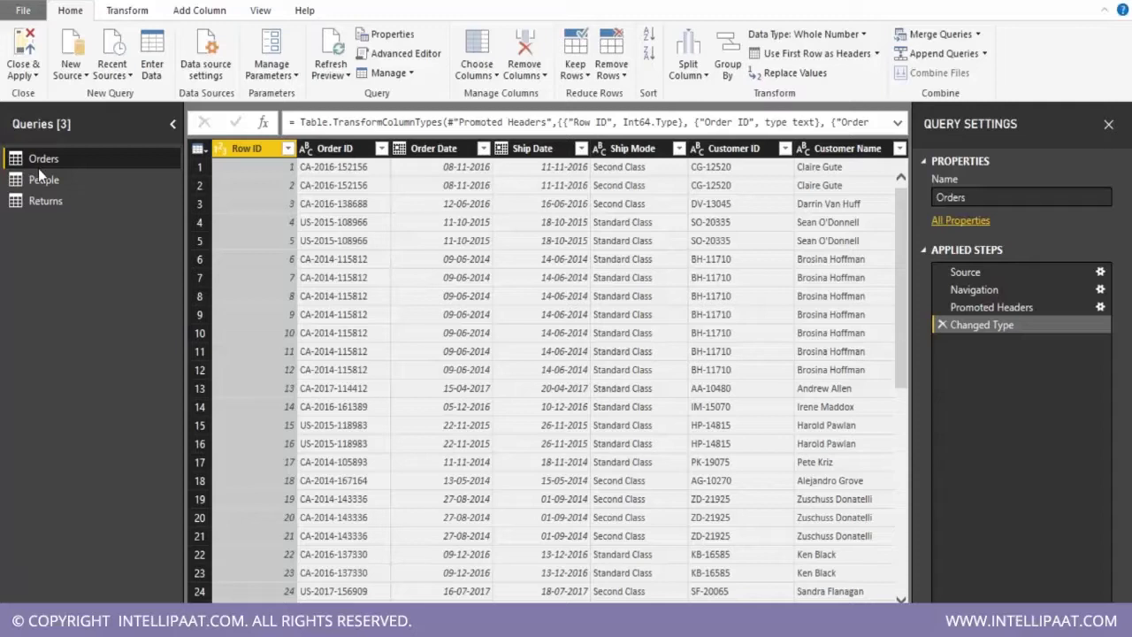
Step: Add a SQL Server database as a new source, review its advanced options, and connect to server "." in Import mode
left_click(76, 78)
left_click(76, 77)
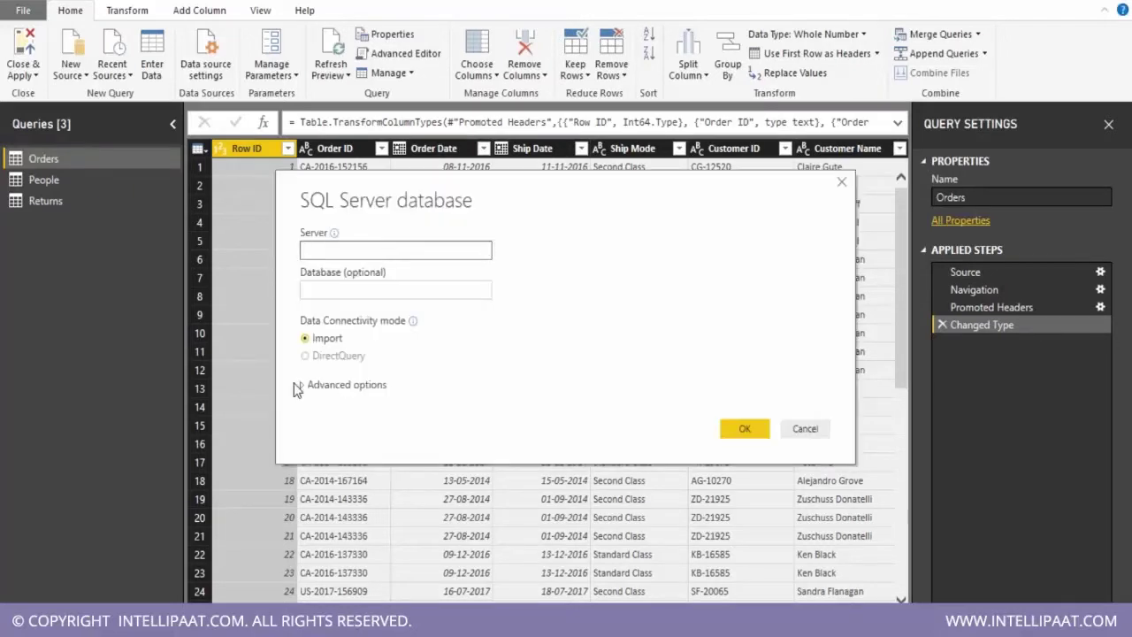
left_click(299, 385)
left_click(412, 473)
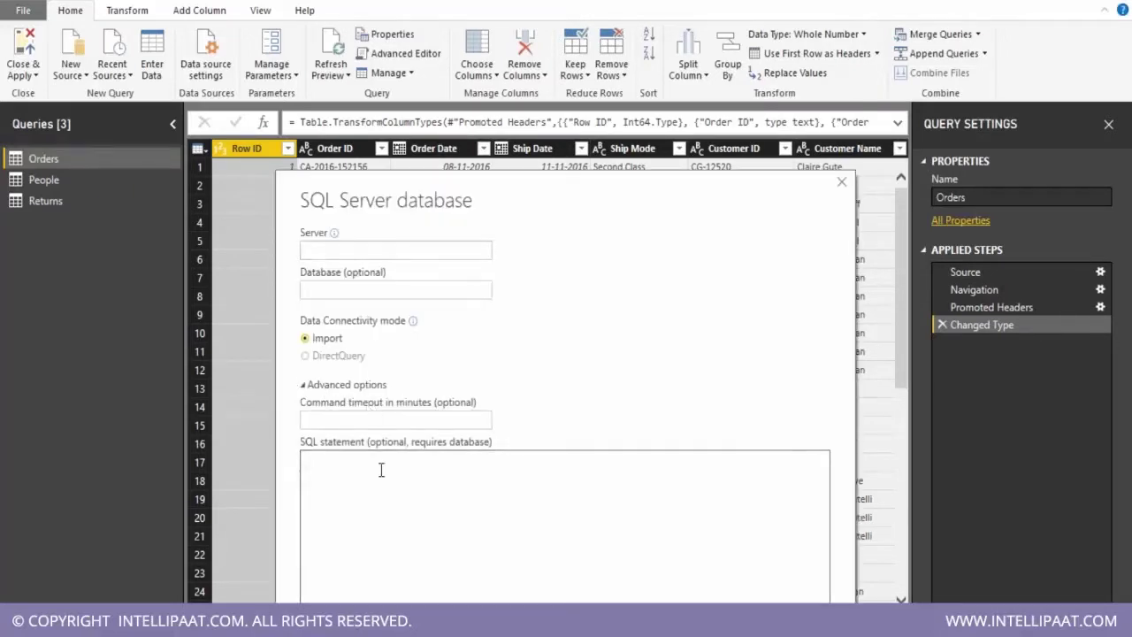
left_click_drag(548, 197, 540, 134)
left_click(331, 173)
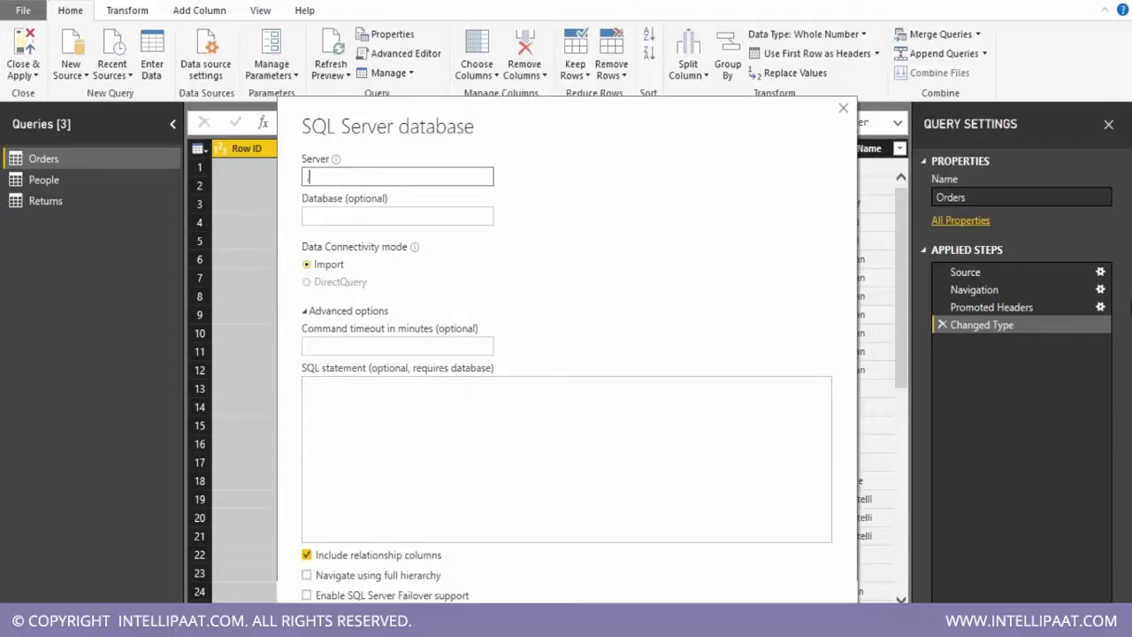
left_click(345, 311)
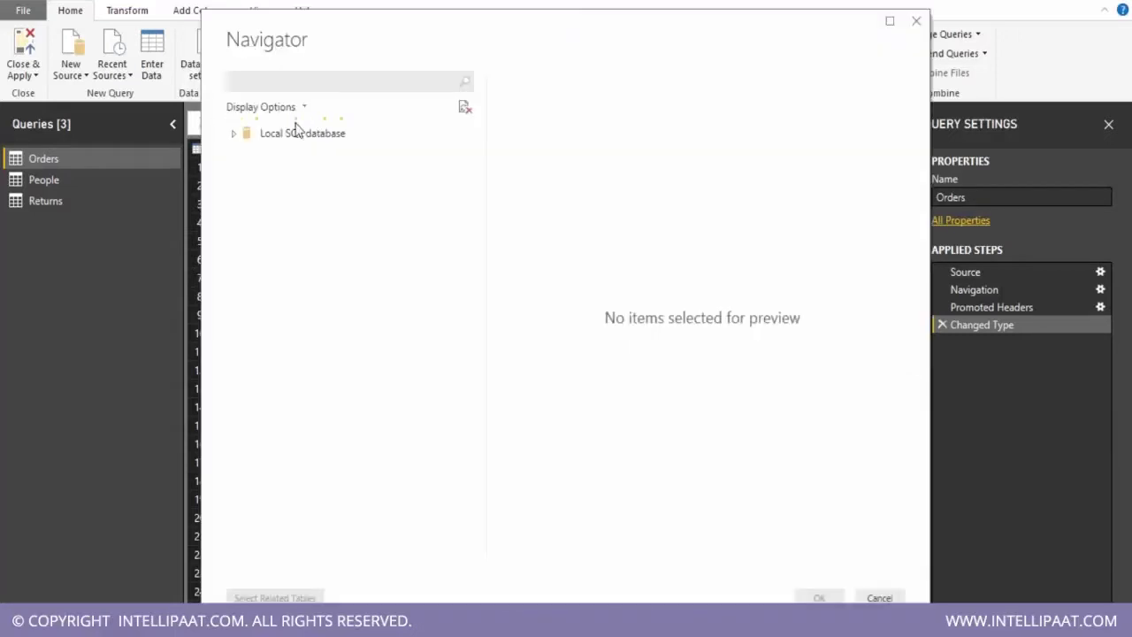
Step: Import the FactInternetSales and DimProduct tables from the AdventureWorksDW2016 database on the local SQL Server
left_click(292, 132)
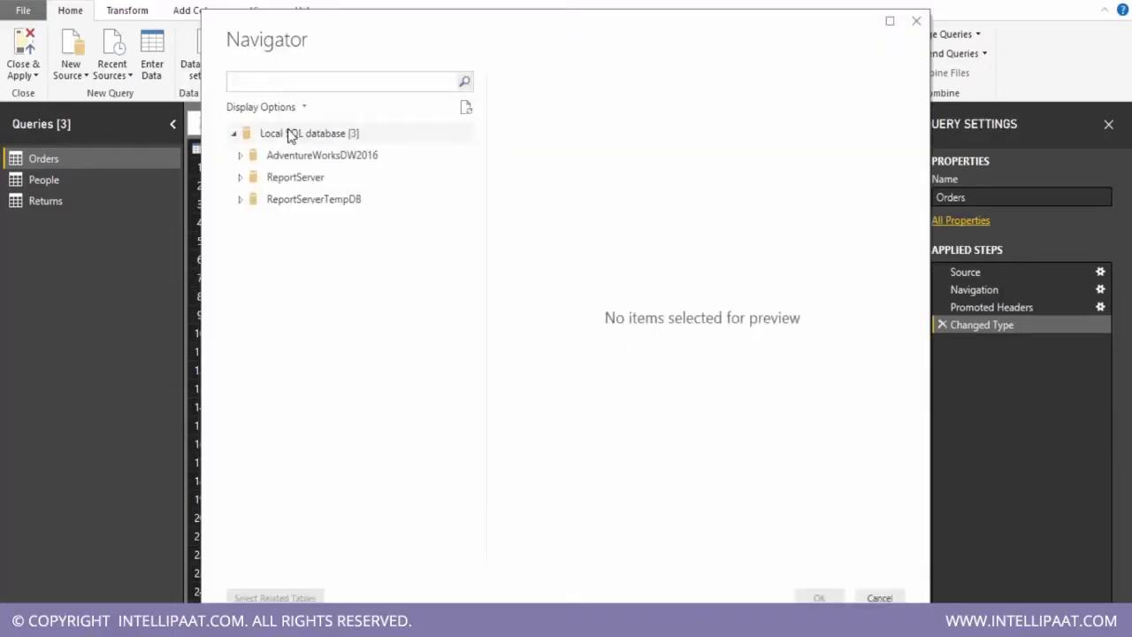
left_click(301, 155)
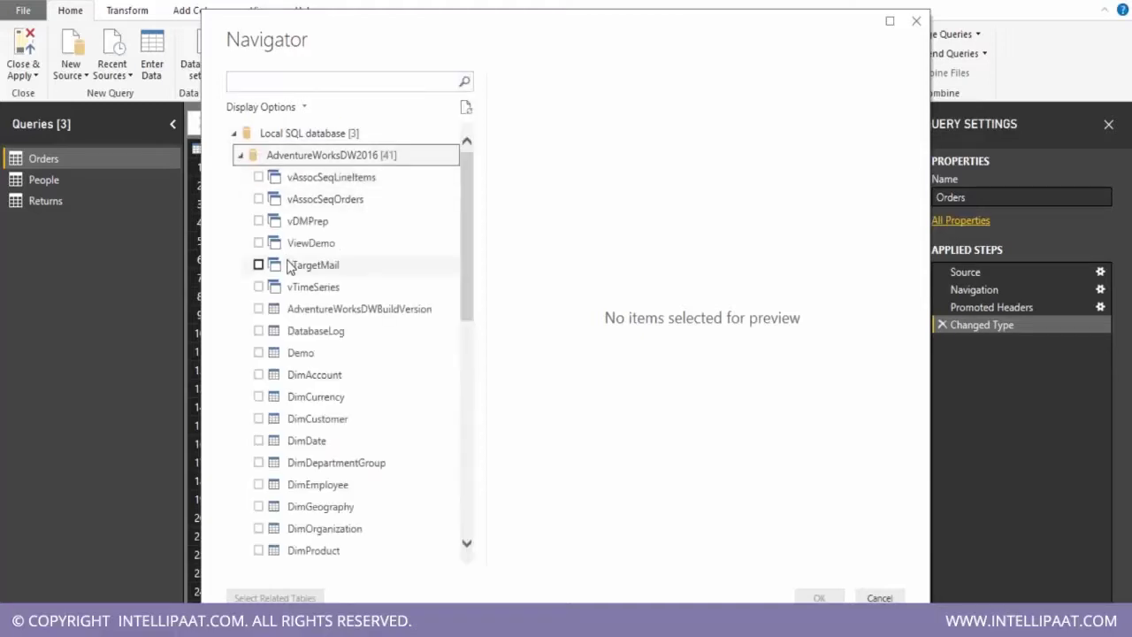
scroll(288, 263, "down", 2)
scroll(357, 292, "down", 5)
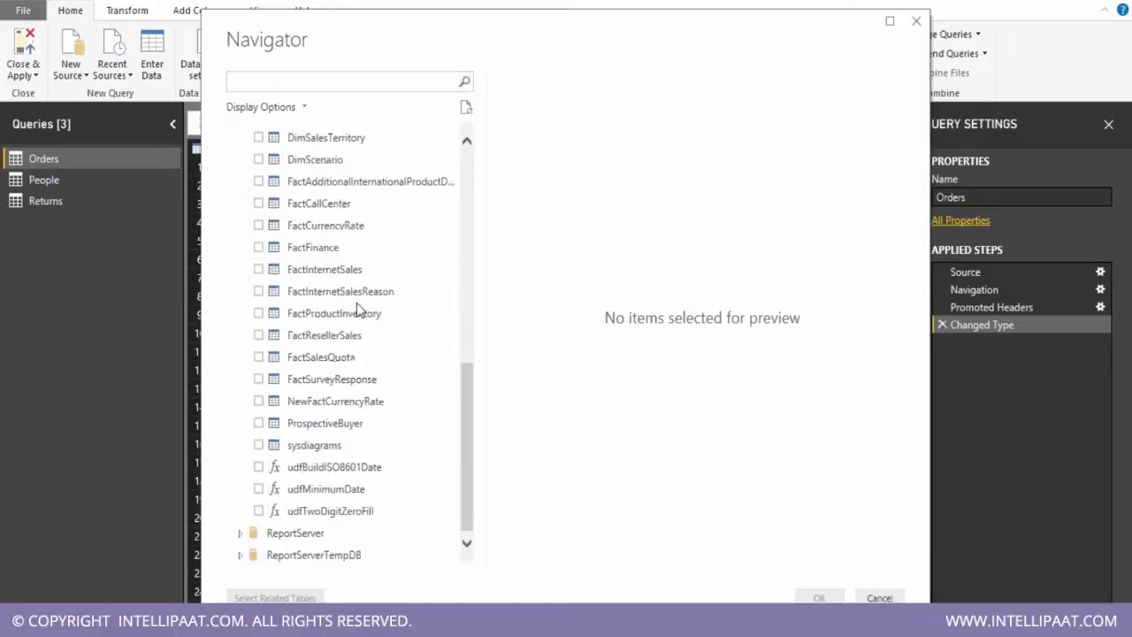
scroll(261, 425, "up", 4)
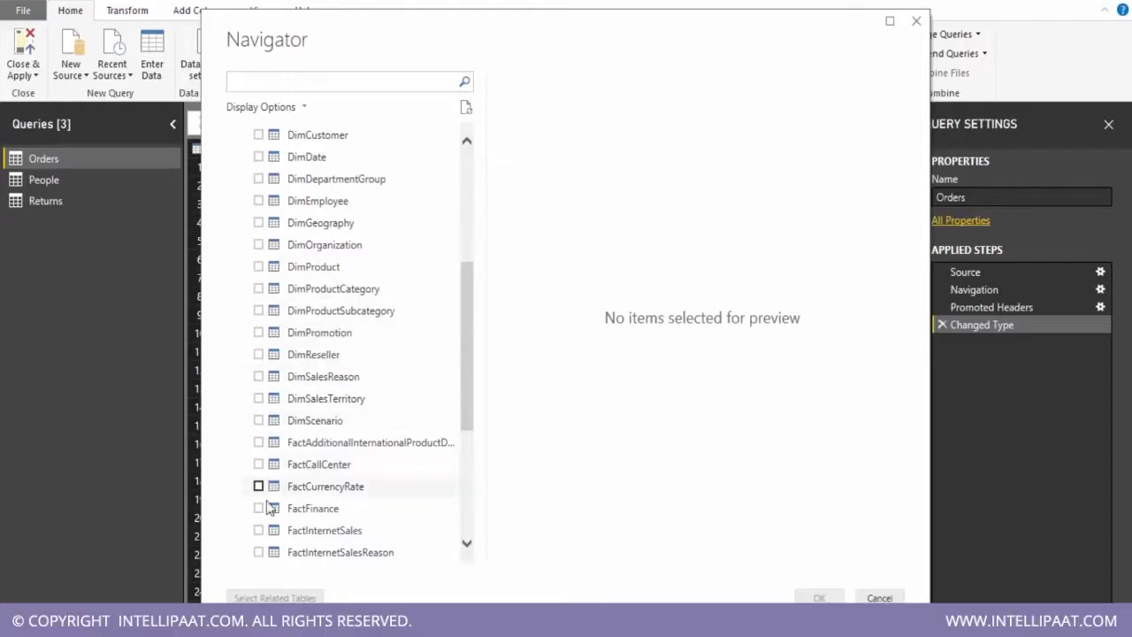
left_click(265, 531)
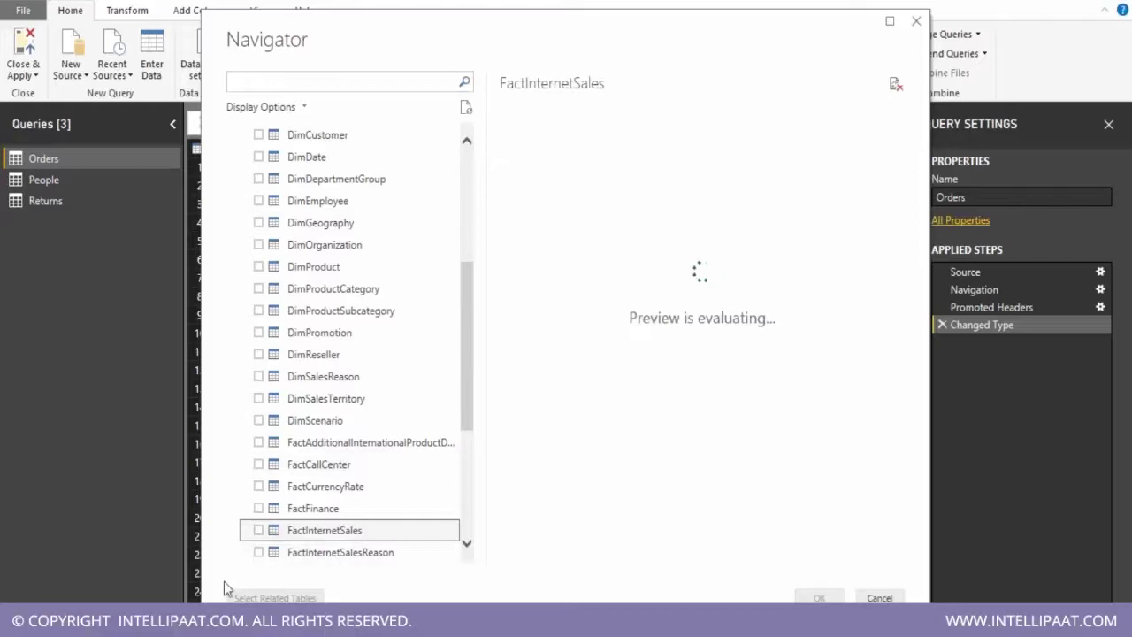
left_click(259, 530)
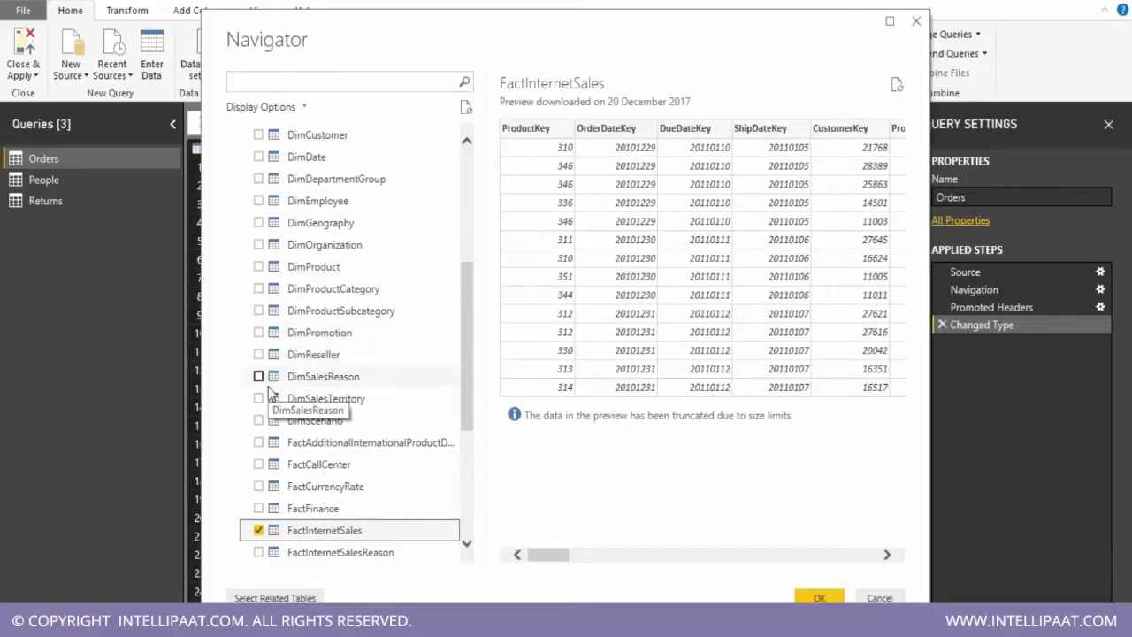
left_click(259, 266)
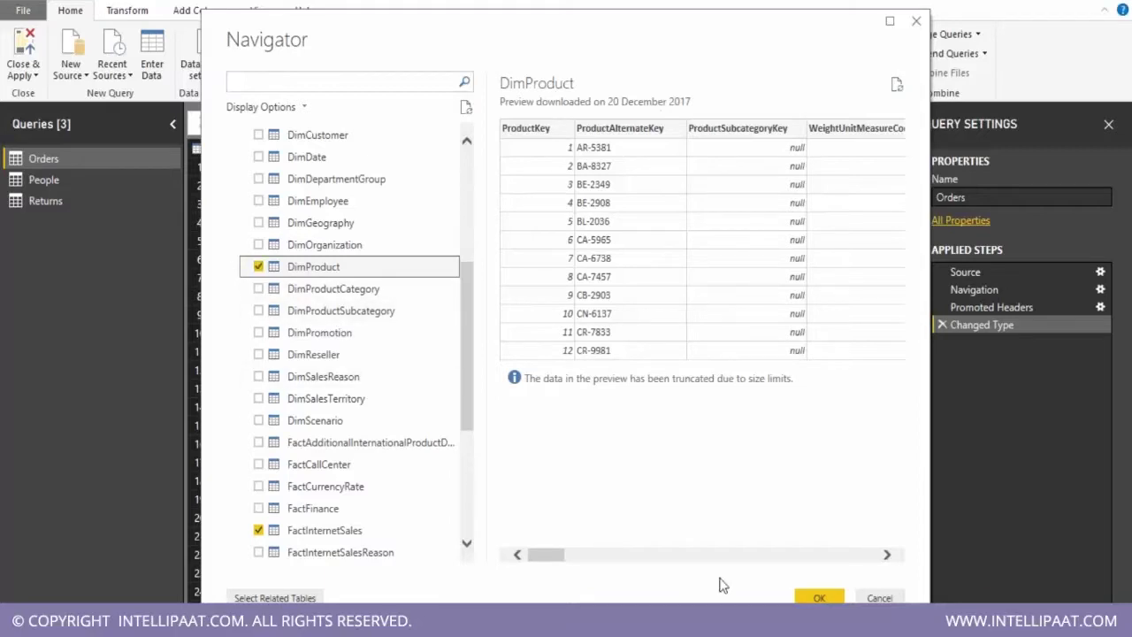
left_click(819, 598)
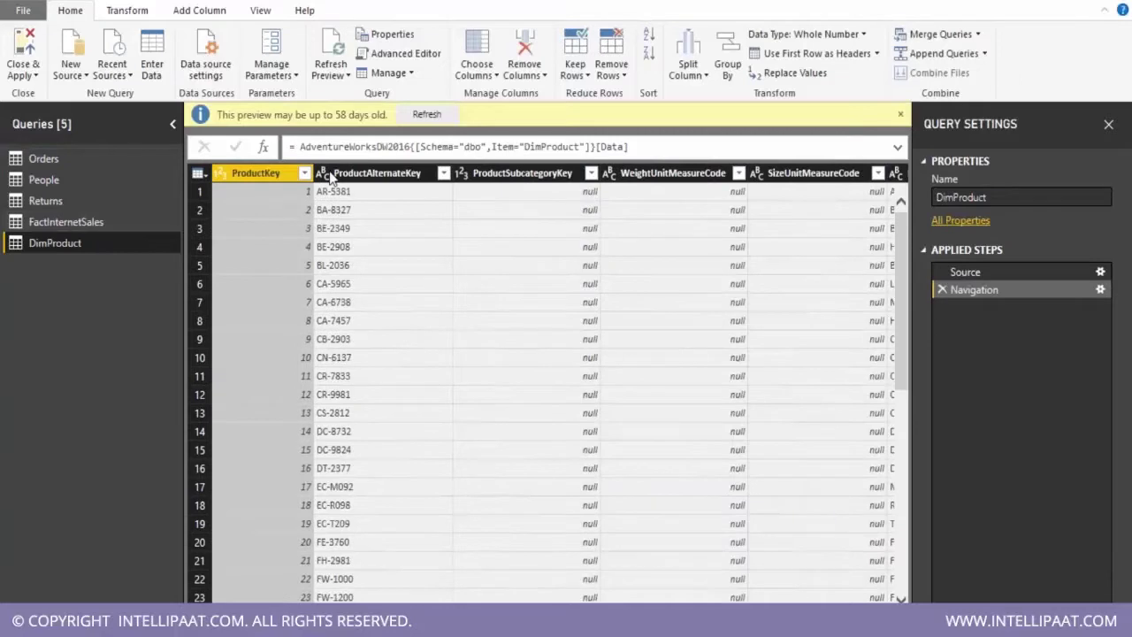
Step: Compare the data of the imported FactInternetSales and DimProduct queries, ending on FactInternetSales
left_click(40, 224)
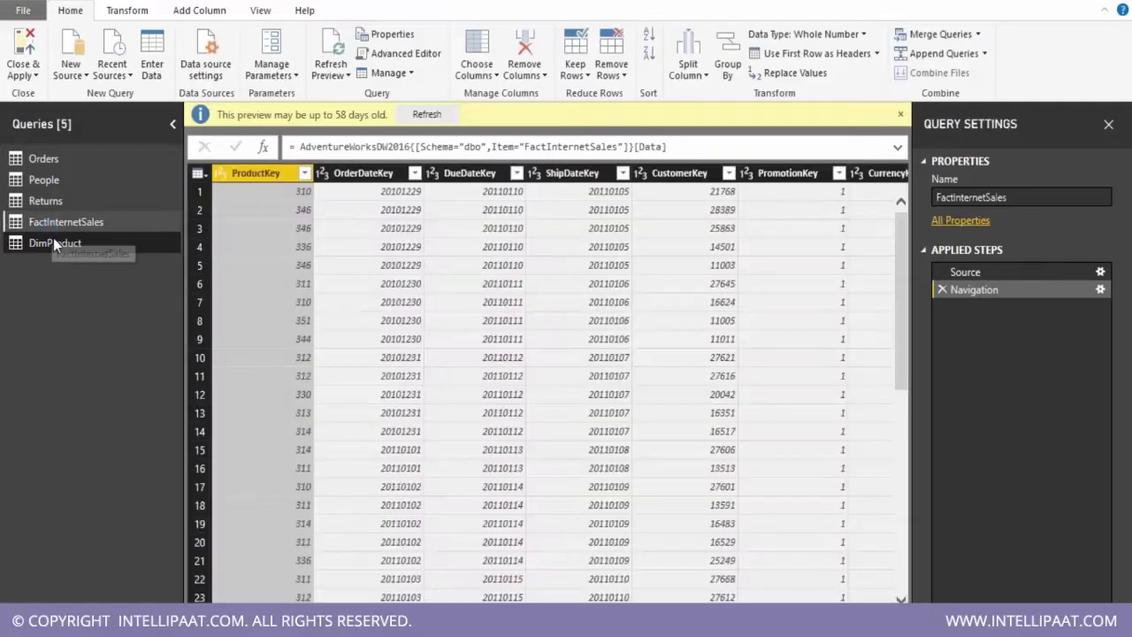
left_click(53, 238)
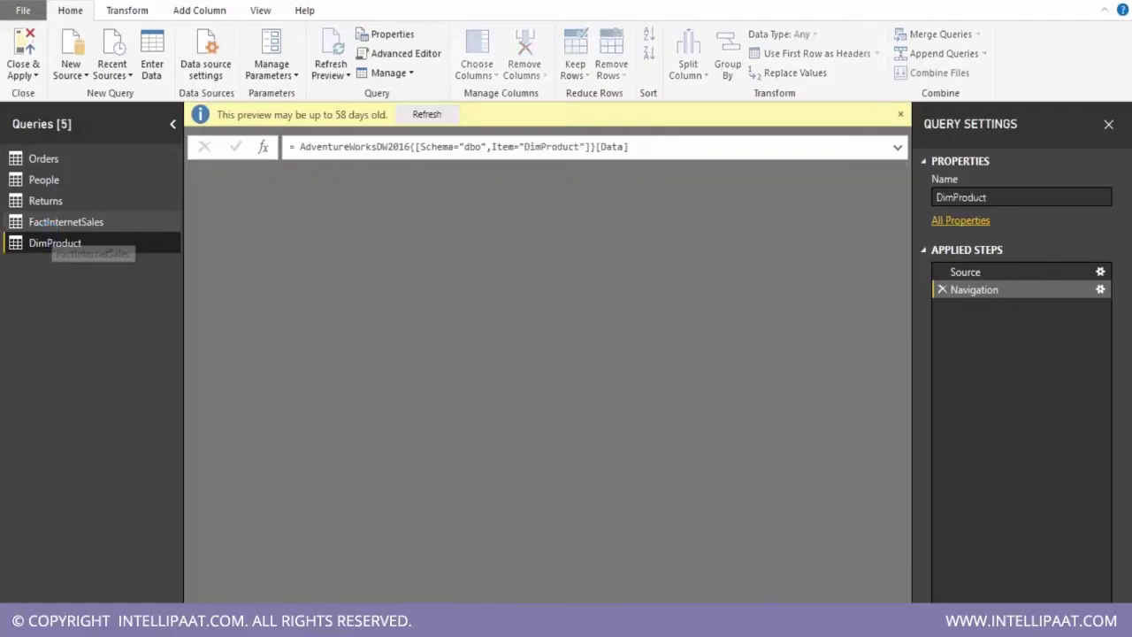
left_click(52, 227)
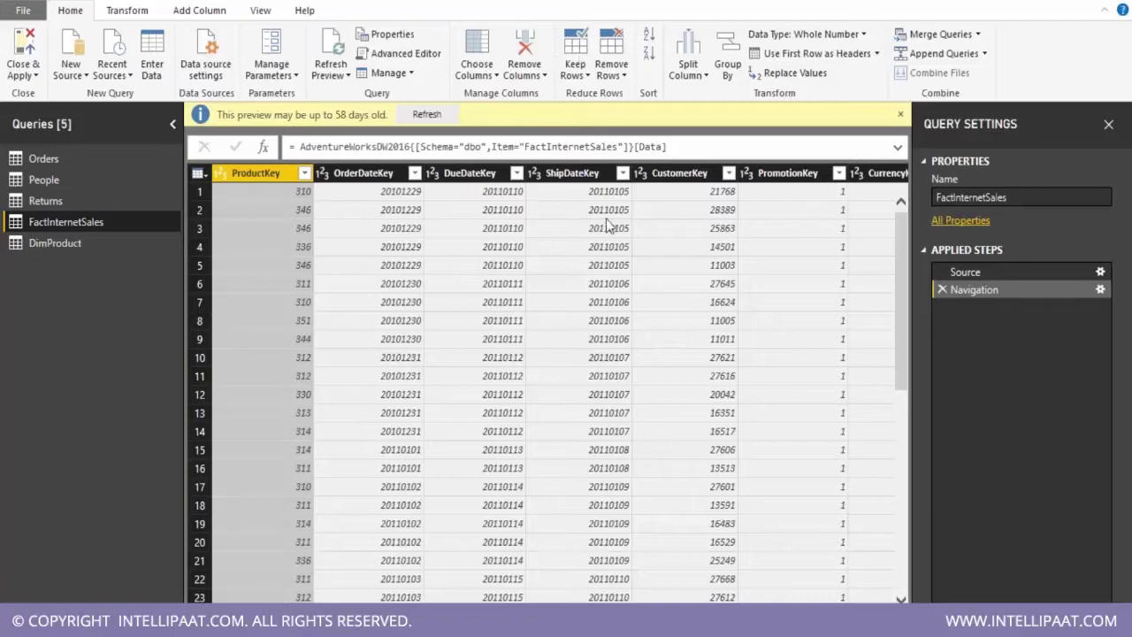
Step: Examine the Import and DirectQuery connectivity modes for another SQL Server source, and close the connection dialog without connecting
left_click(67, 79)
left_click(123, 157)
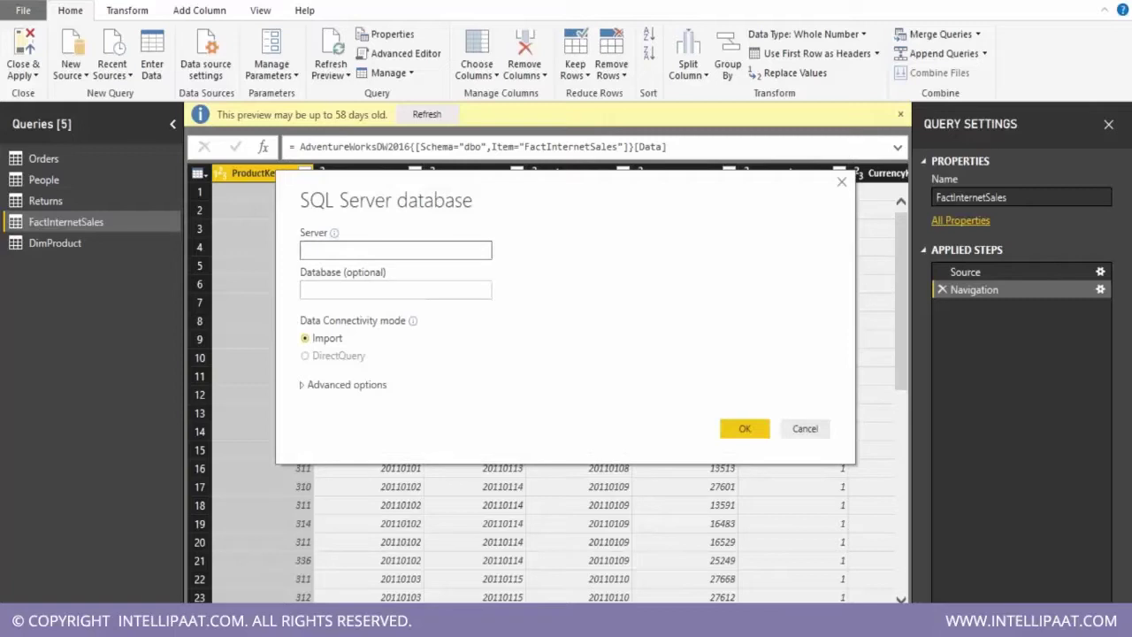
left_click(306, 357)
left_click(306, 338)
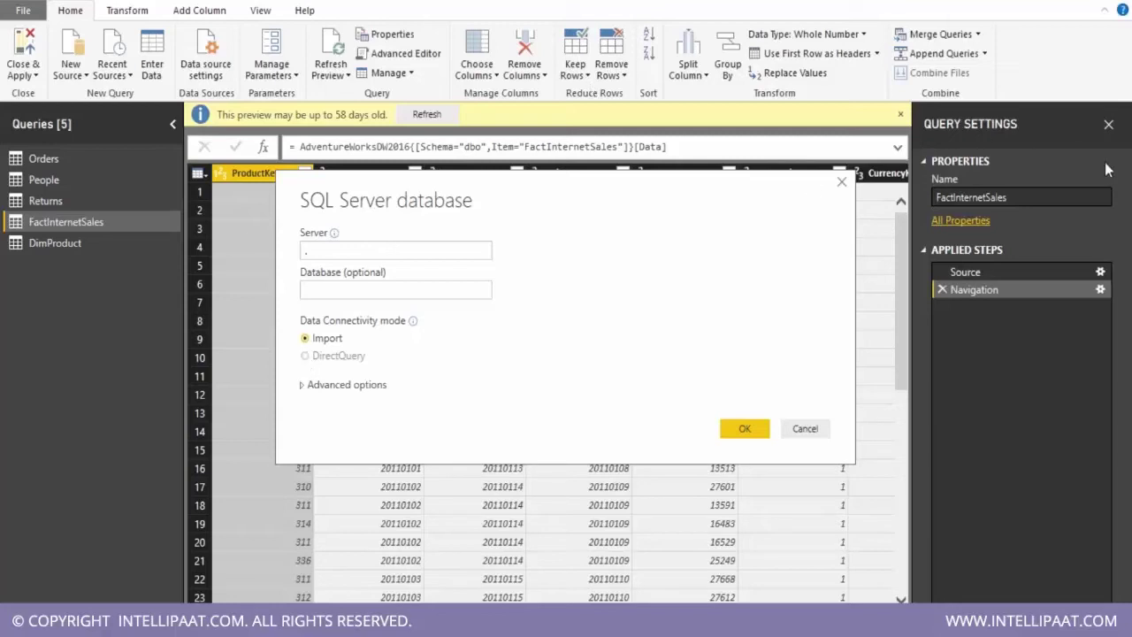
left_click(843, 182)
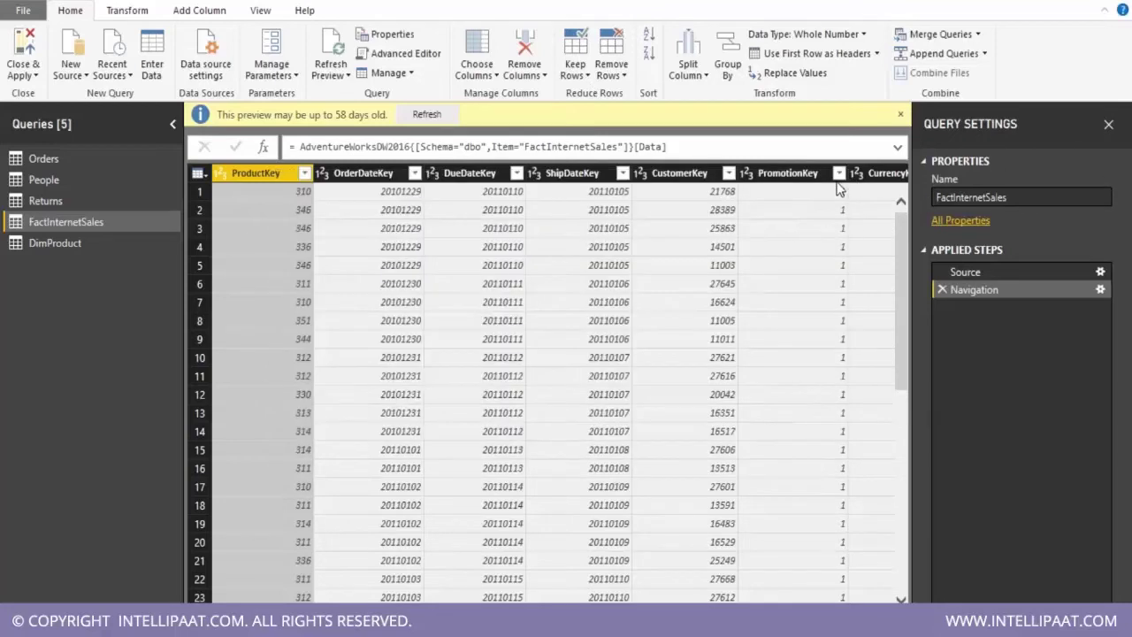